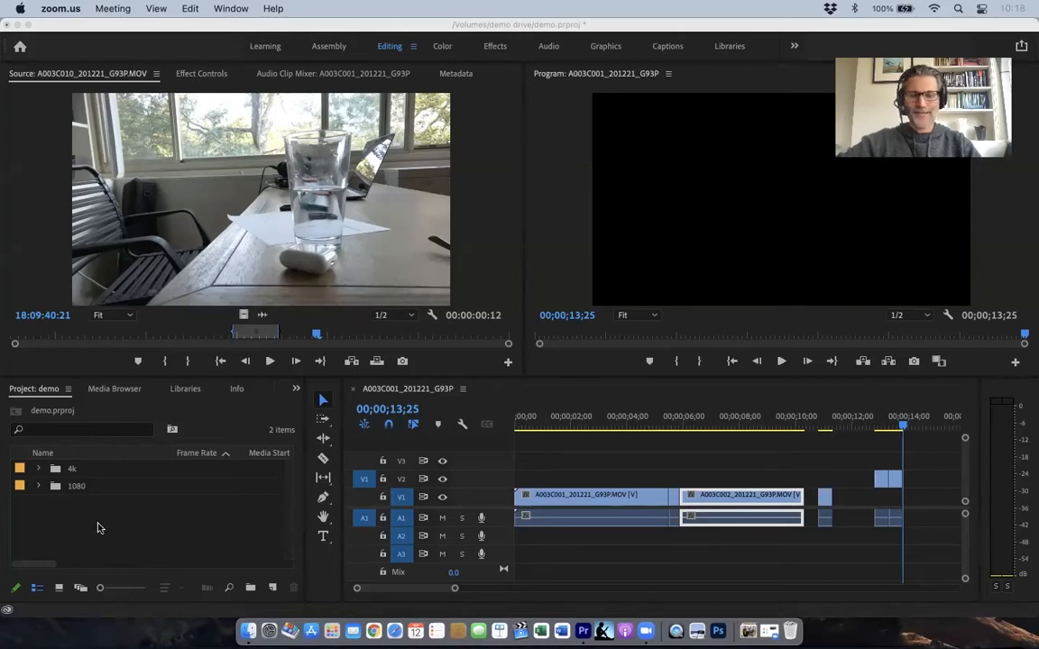
Step: Expand the 4k and 1080 bins and maximize the Project panel to fill the workspace
click(39, 474)
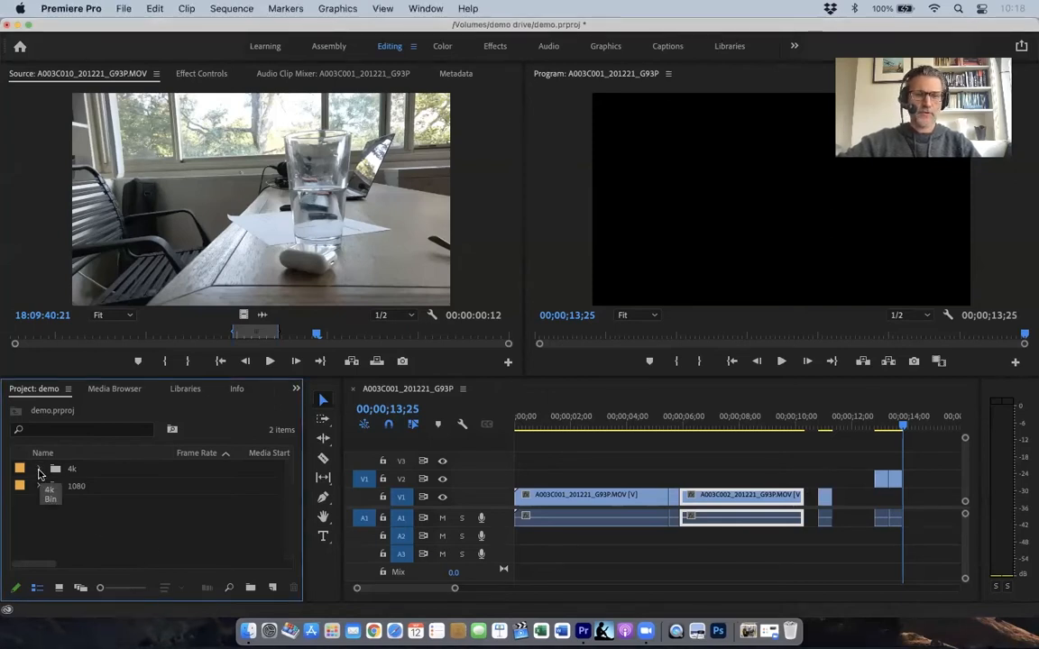
click(38, 473)
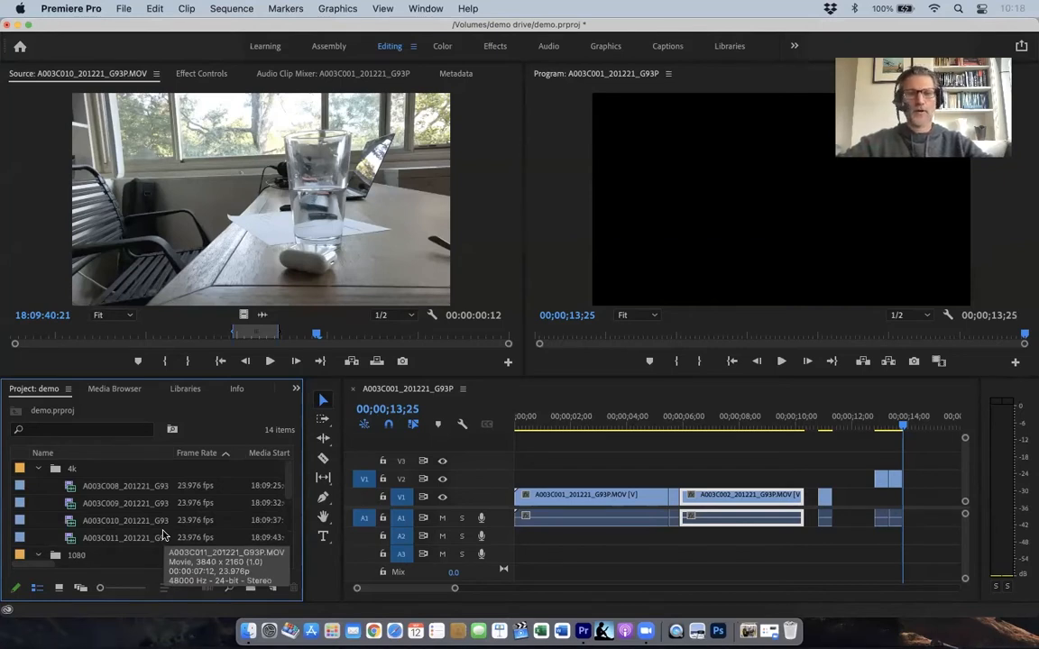
key(grave)
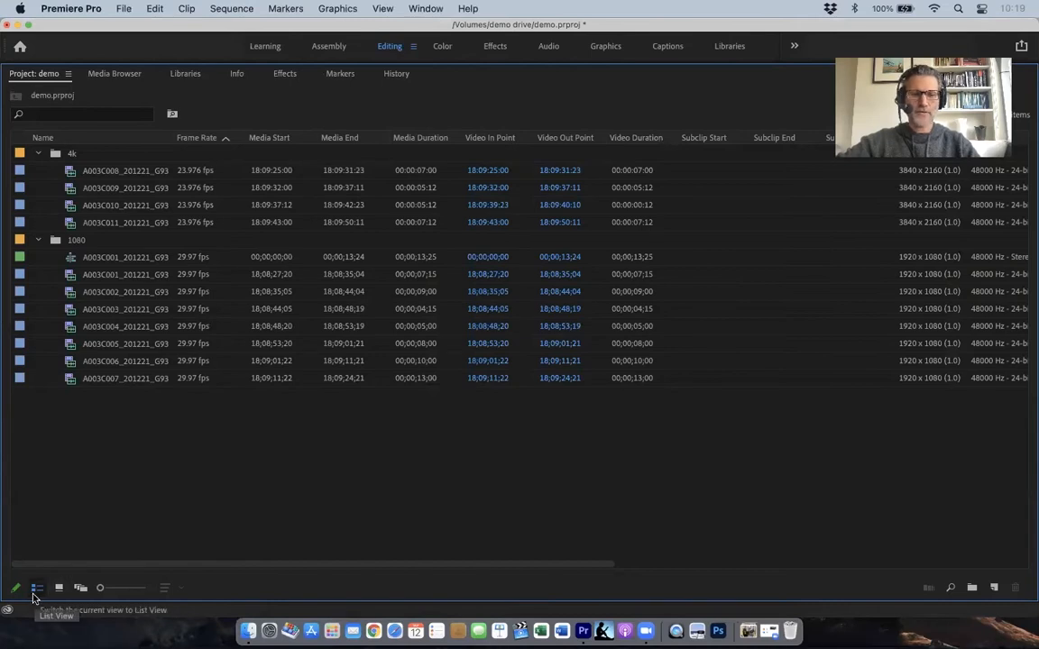
Step: View the project in icon view, open the 4k bin, and show its clips in freeform and list views
click(59, 589)
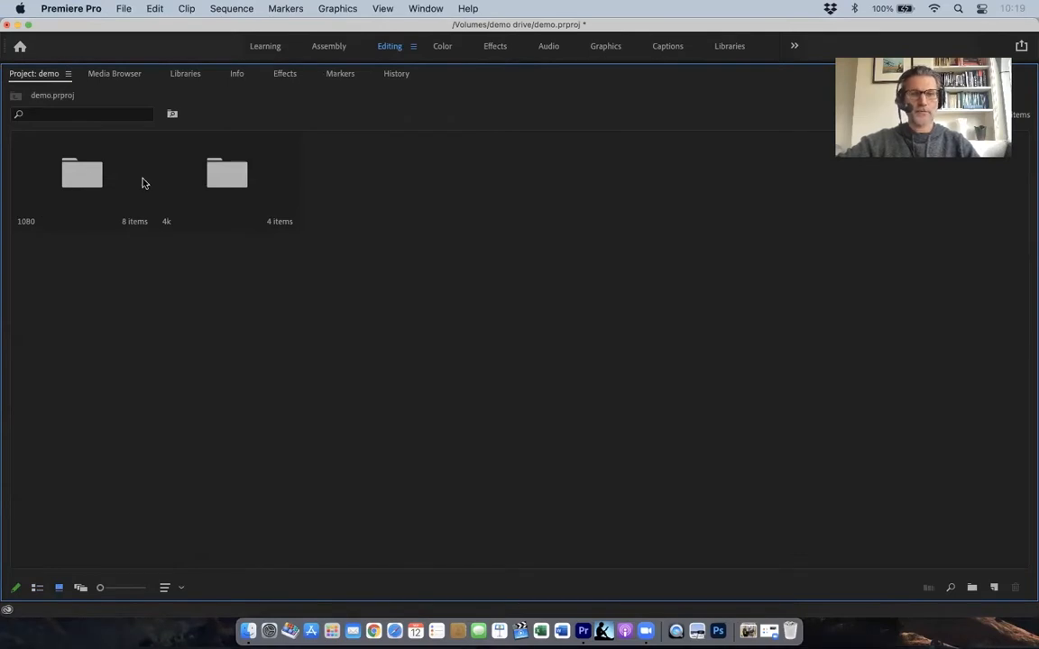
double_click(222, 177)
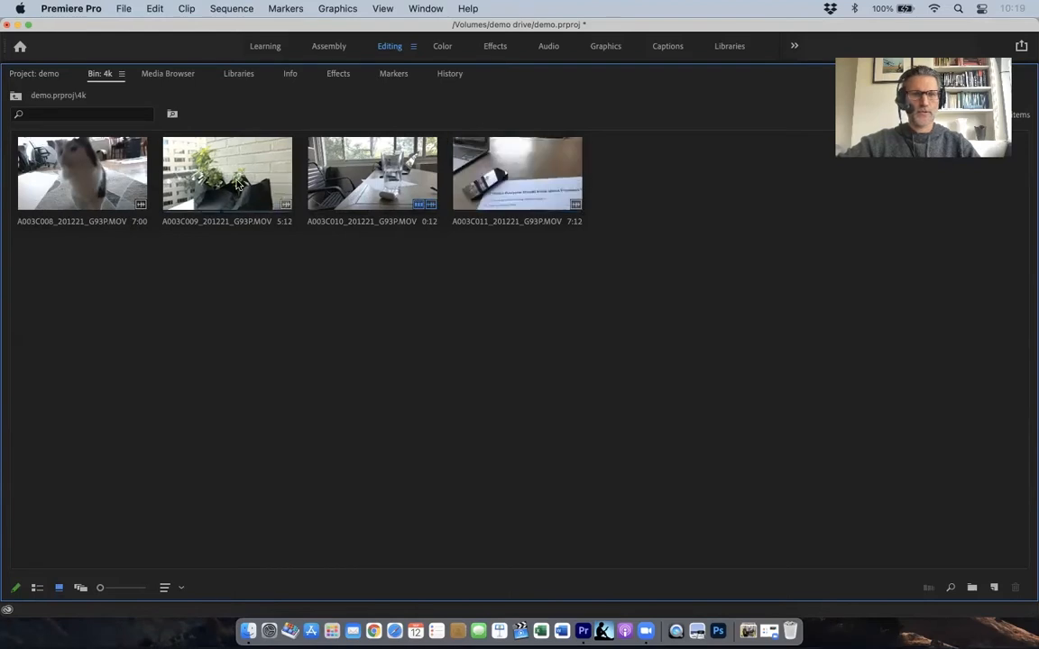
click(80, 589)
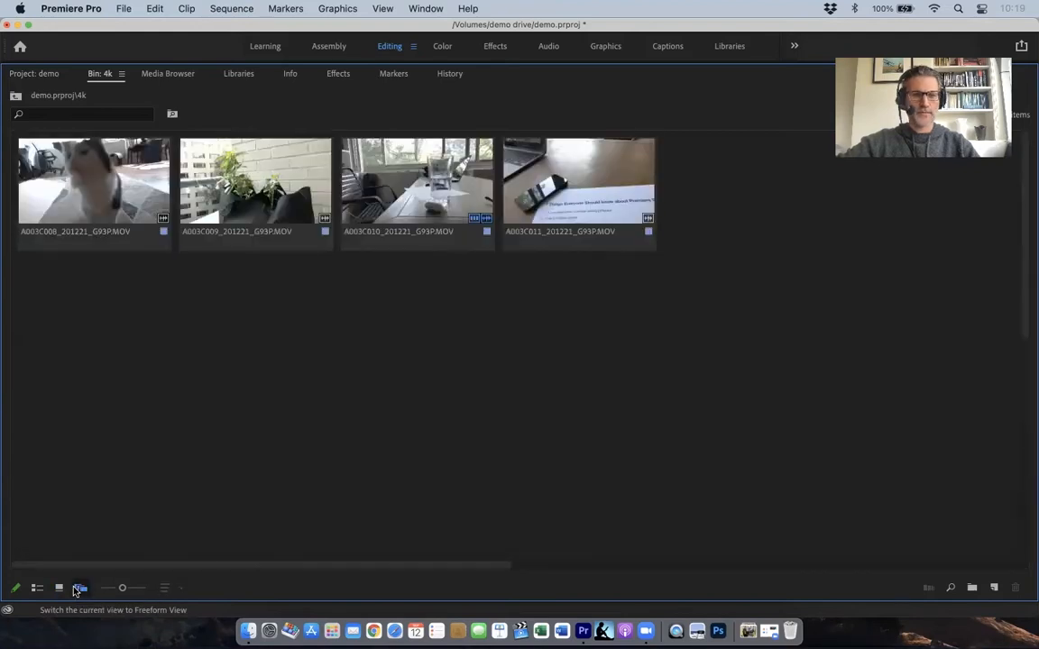
click(37, 588)
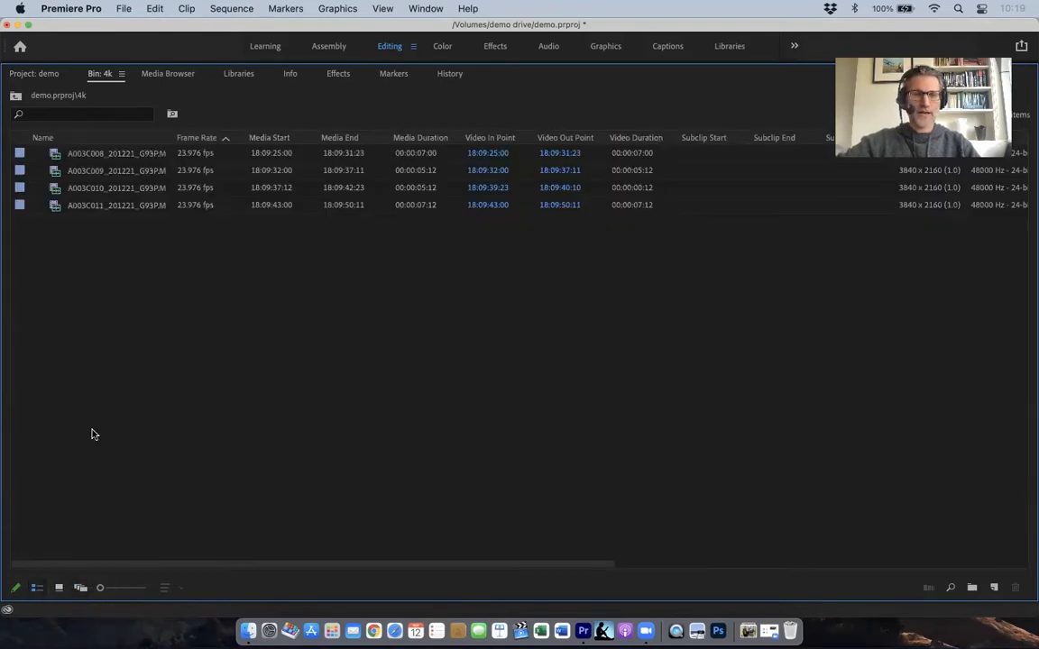
Step: Return to the demo project's top-level contents and display them in list view with the 4k bin expanded
click(47, 74)
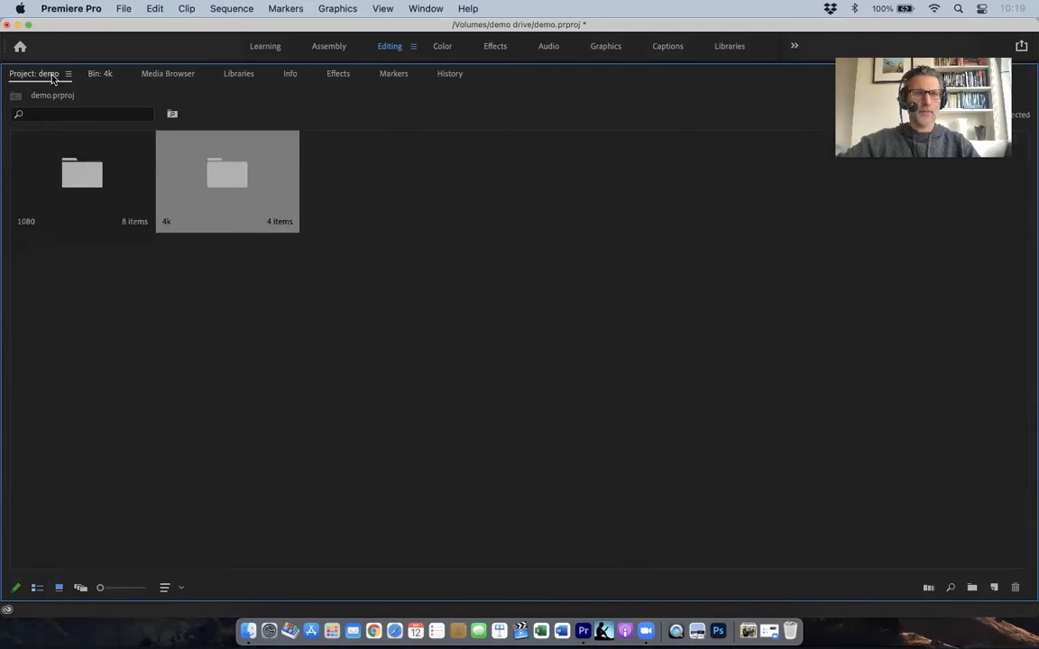
click(37, 588)
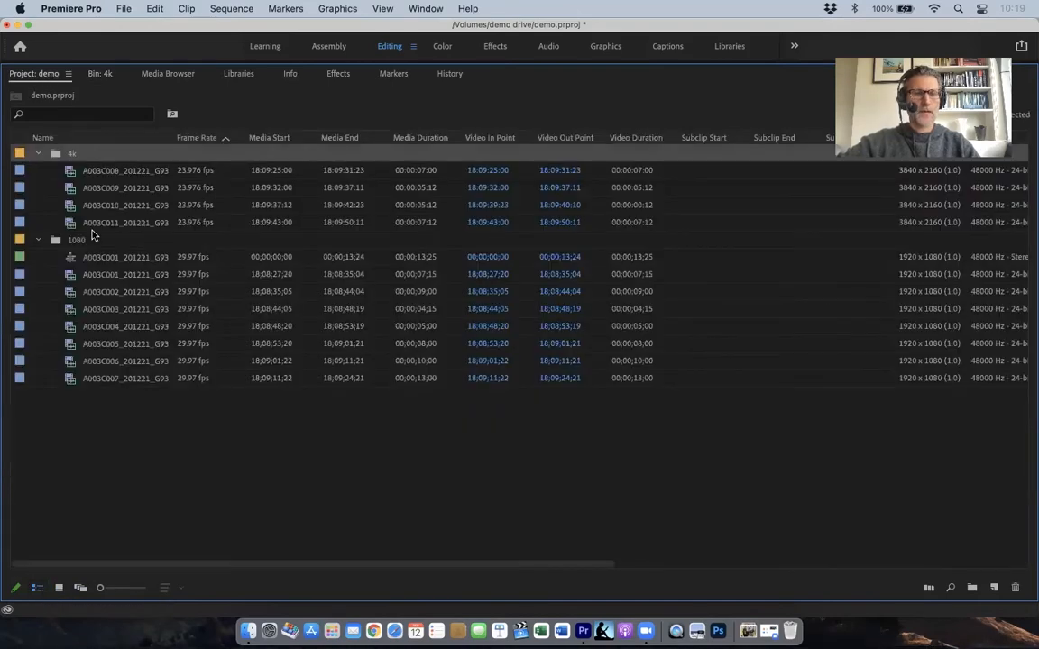
click(38, 154)
click(38, 154)
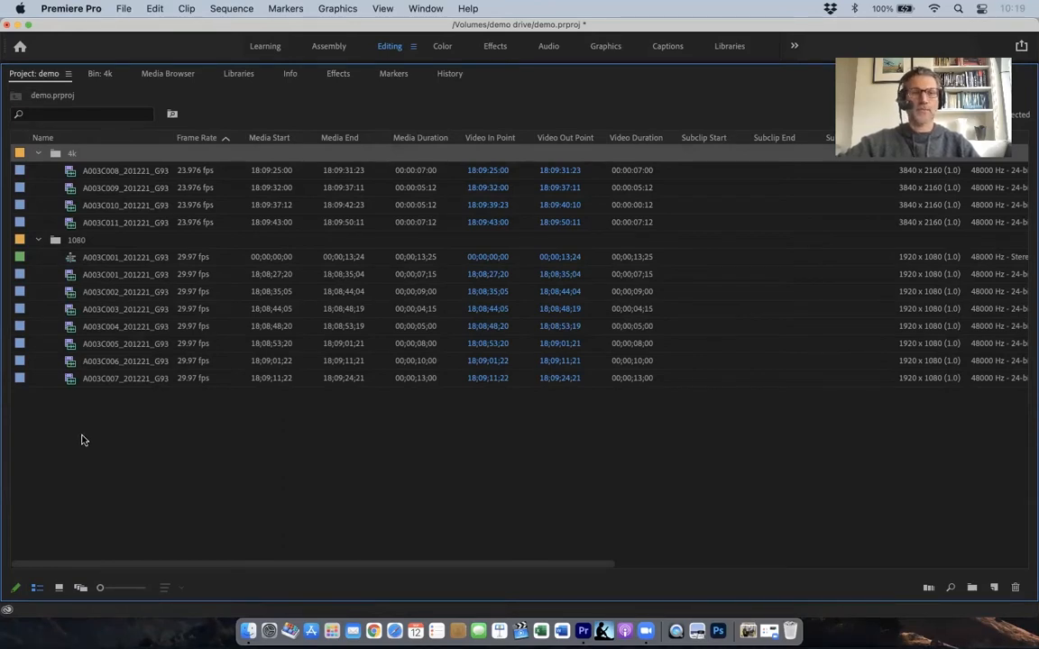
click(126, 9)
mouse_move(132, 31)
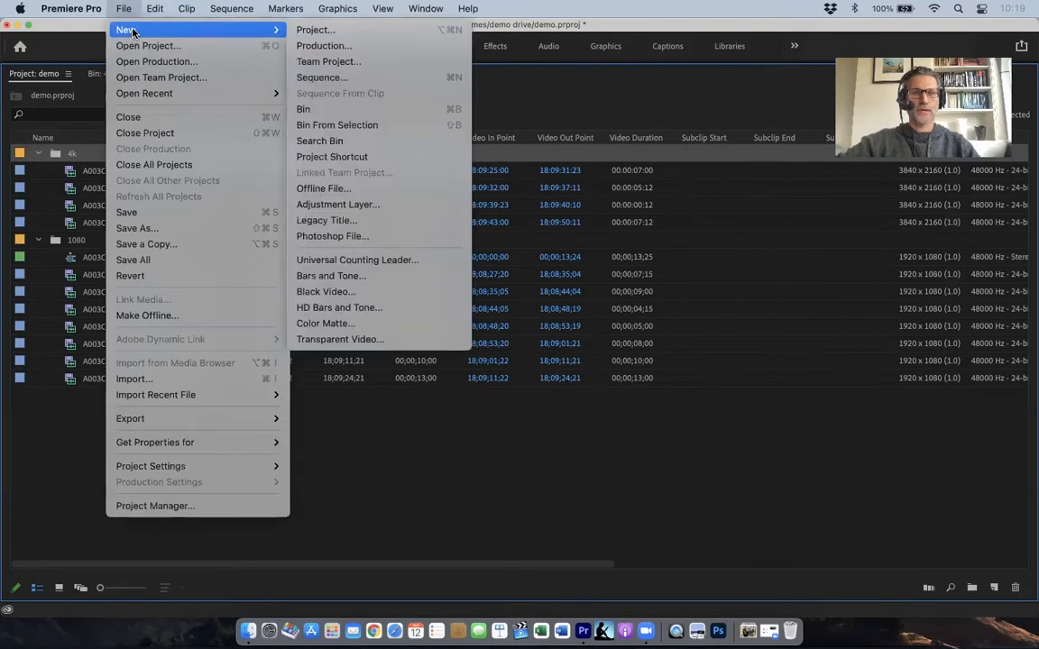
click(294, 425)
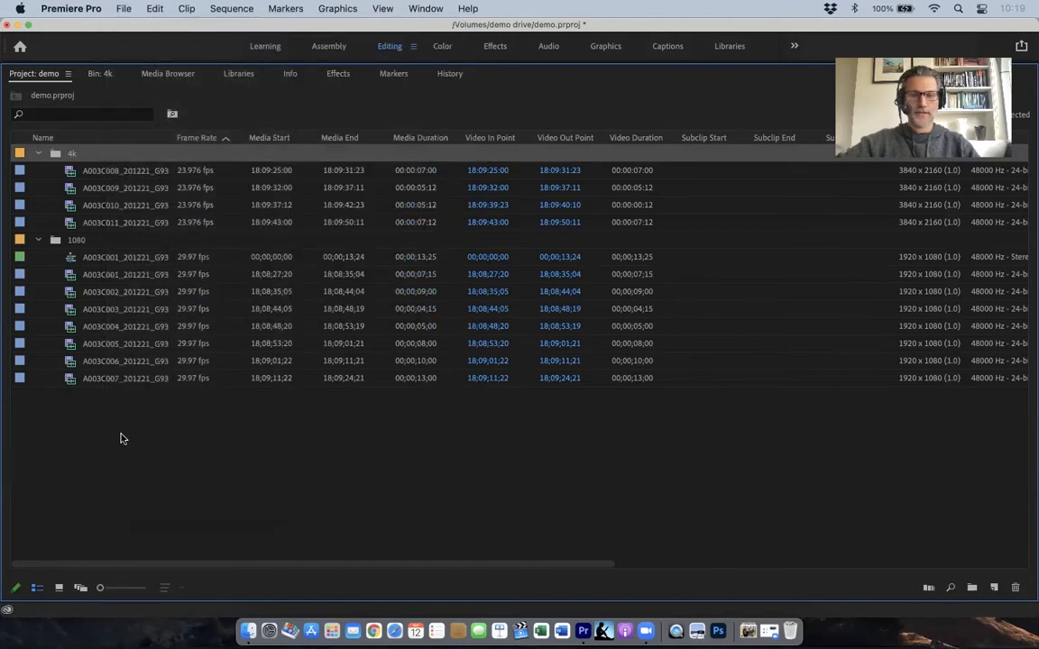
Step: Create a bin named "new" at the top level of the project
right_click(124, 439)
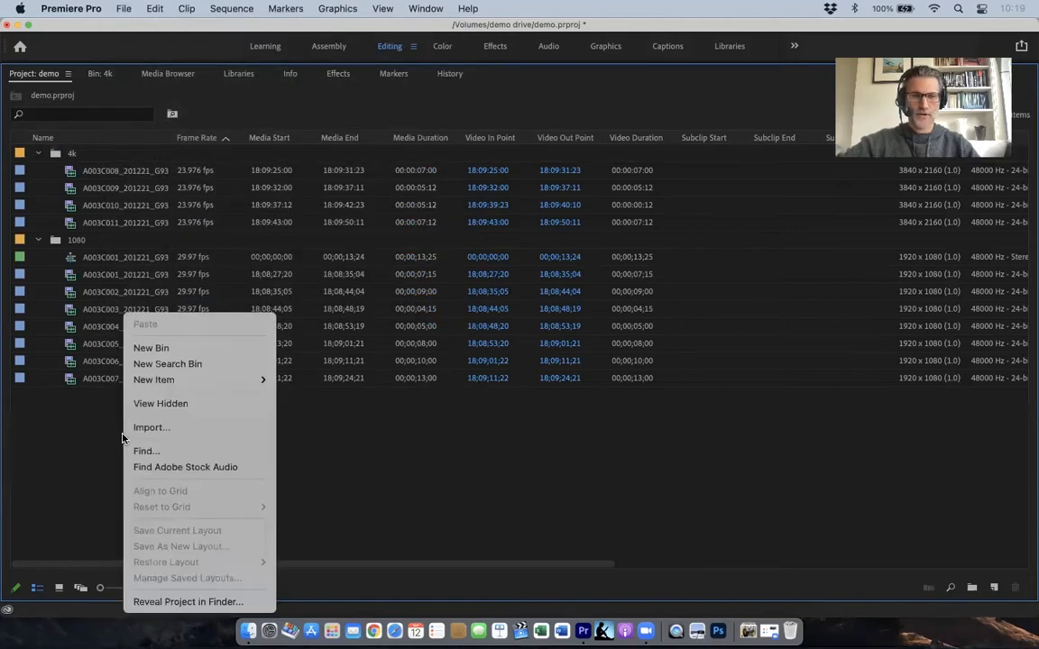
click(183, 350)
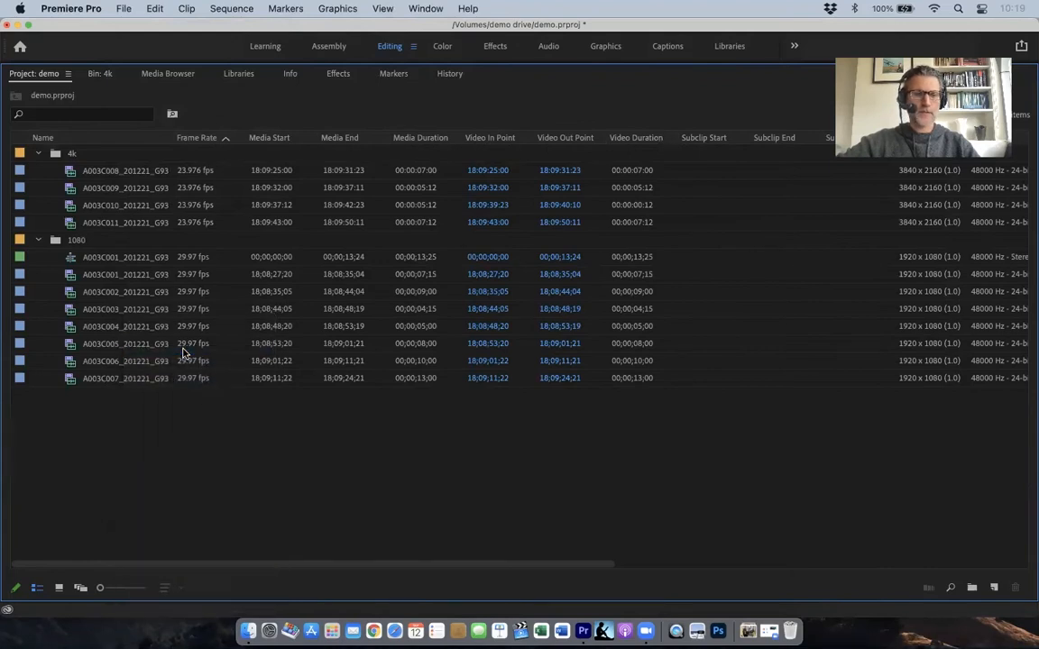
text(new)
click(101, 415)
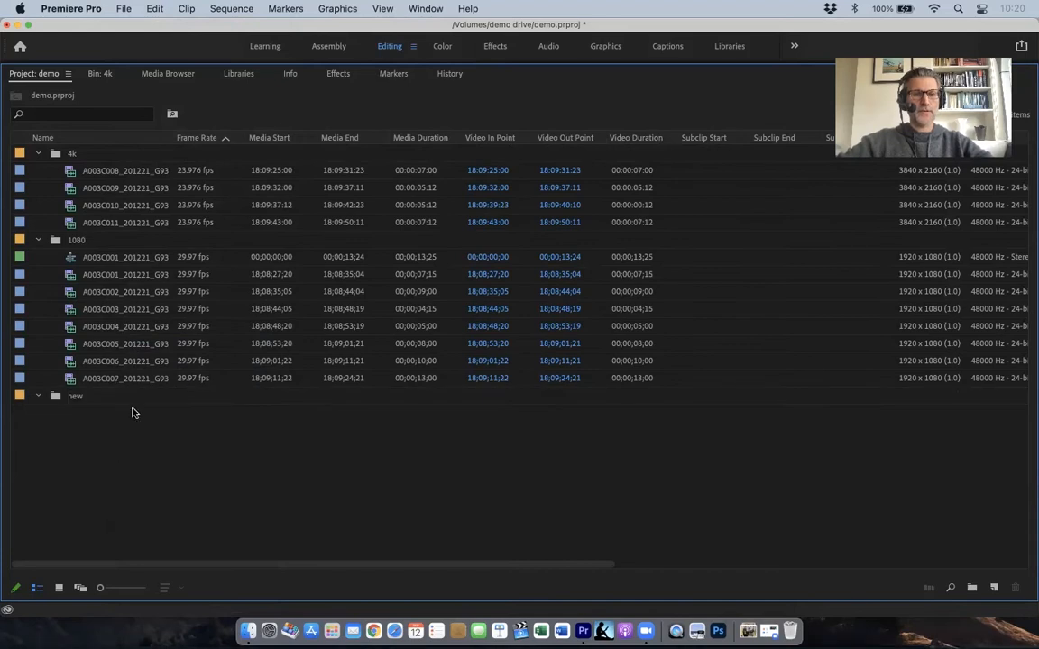
Step: Widen the Name column and rename clip A003C008_201221_G93P.MOV in the 4k bin to "Cat shot 1"
drag(179, 138, 227, 141)
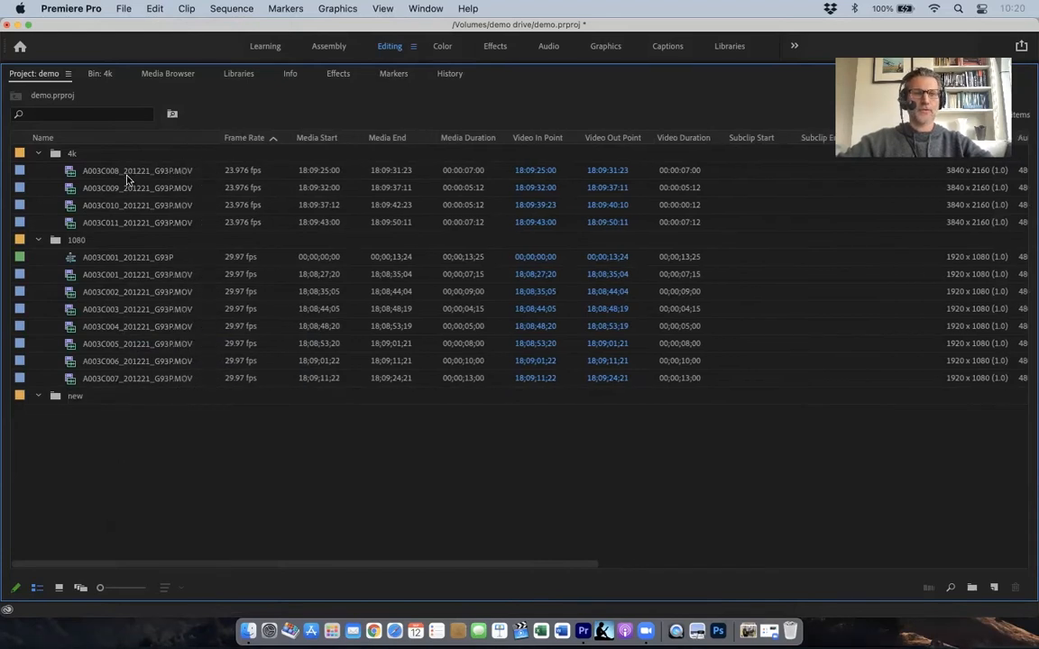
click(126, 177)
click(125, 172)
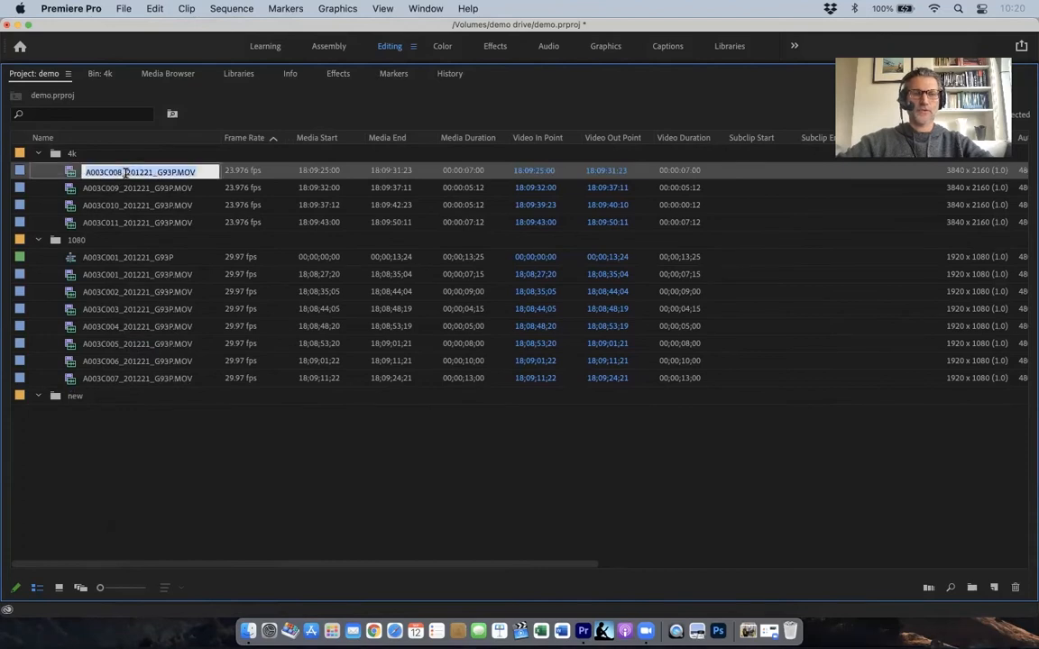
click(124, 189)
click(113, 171)
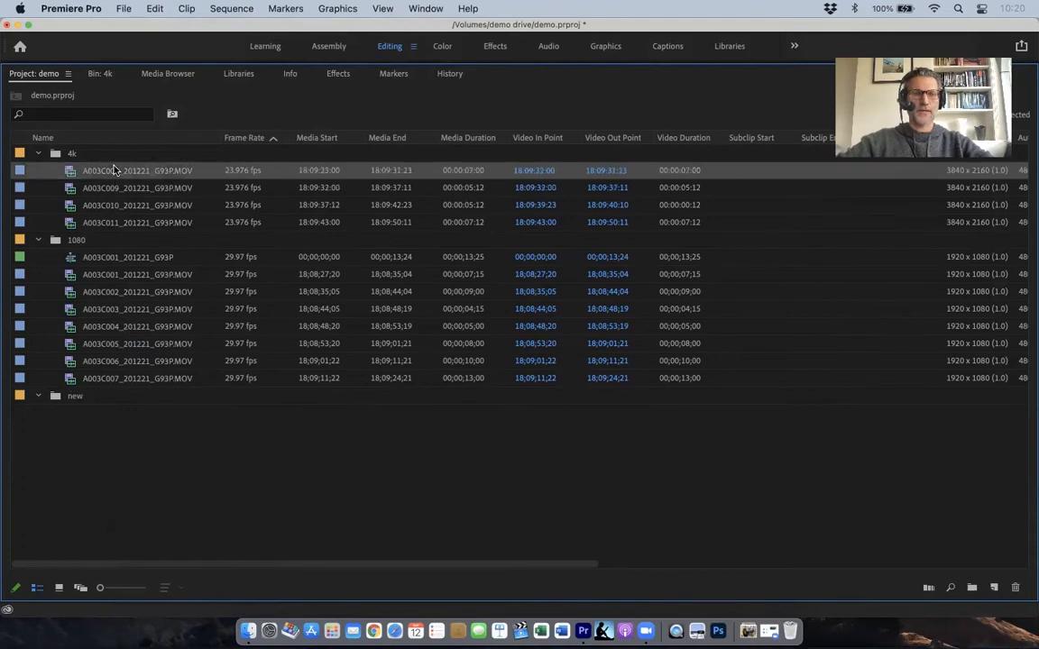
click(114, 171)
text(Cat)
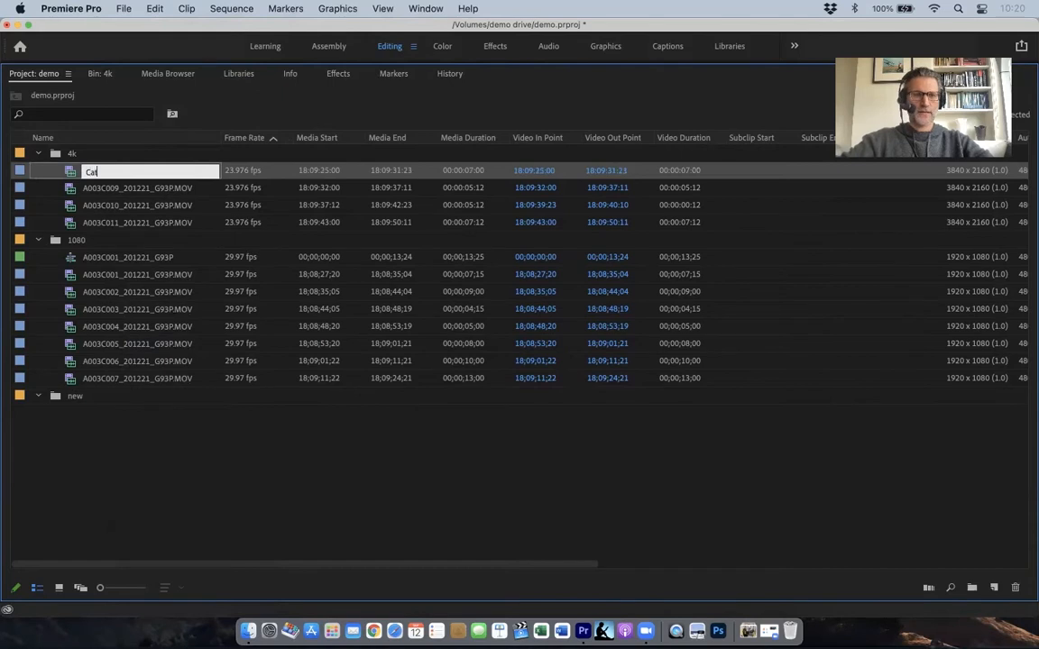
text( shot 1)
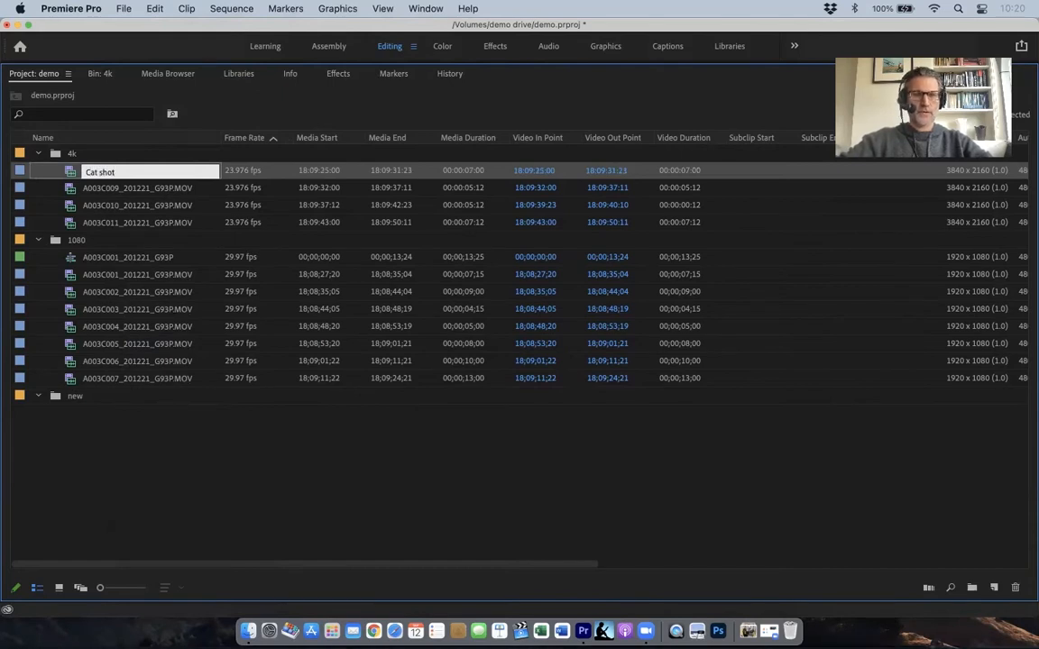
click(124, 389)
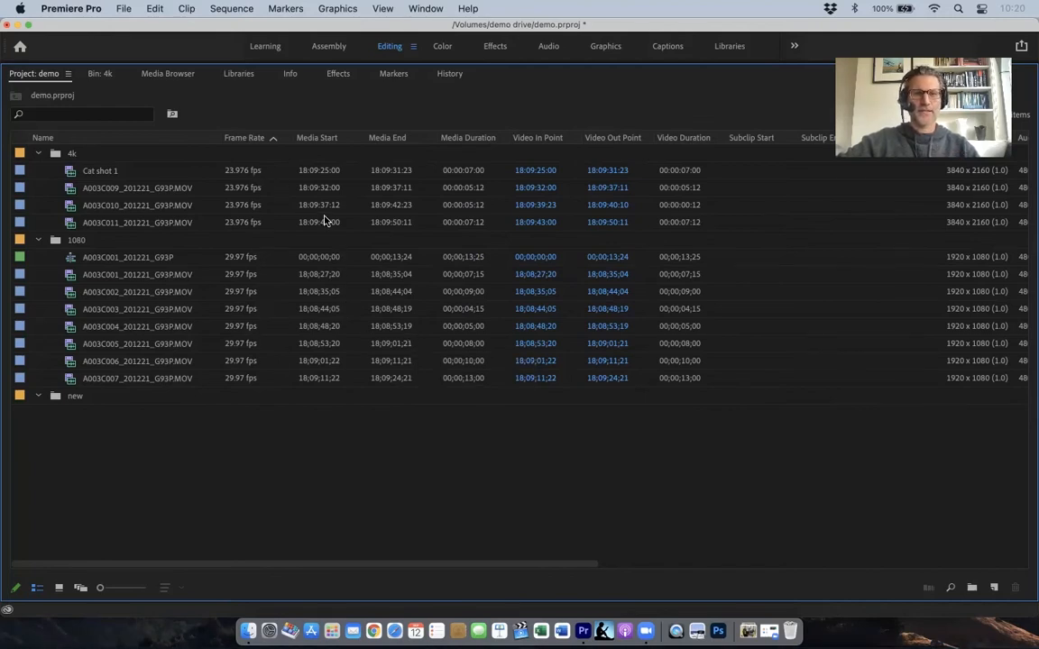
Step: Sort the project items by Media Duration in descending order and move that column directly after Name
scroll(440, 199, right, 1)
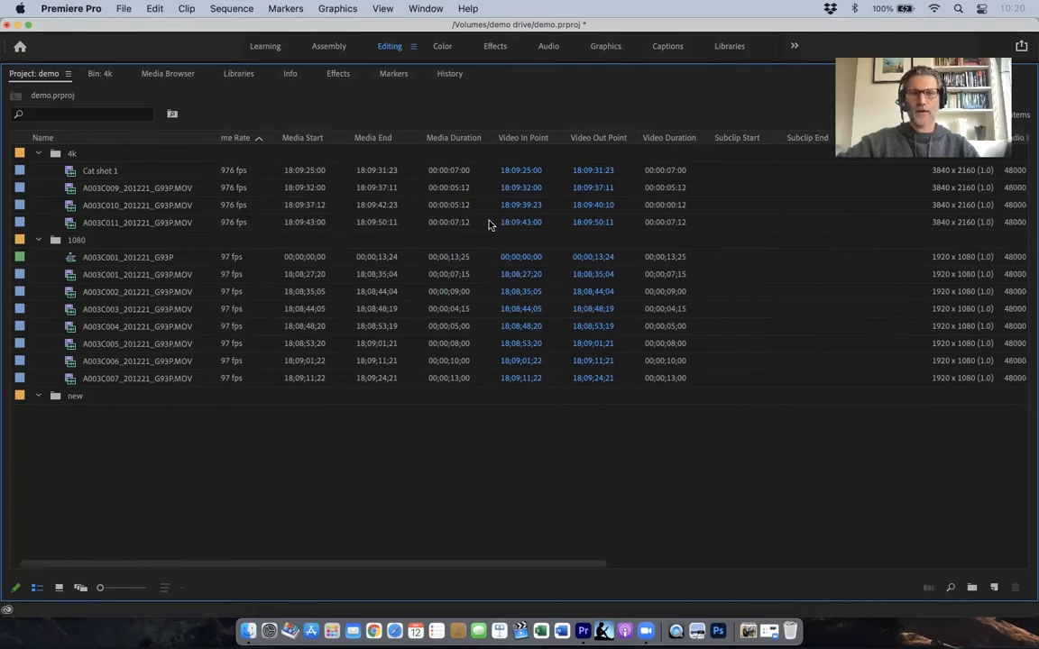
scroll(172, 204, left, 1)
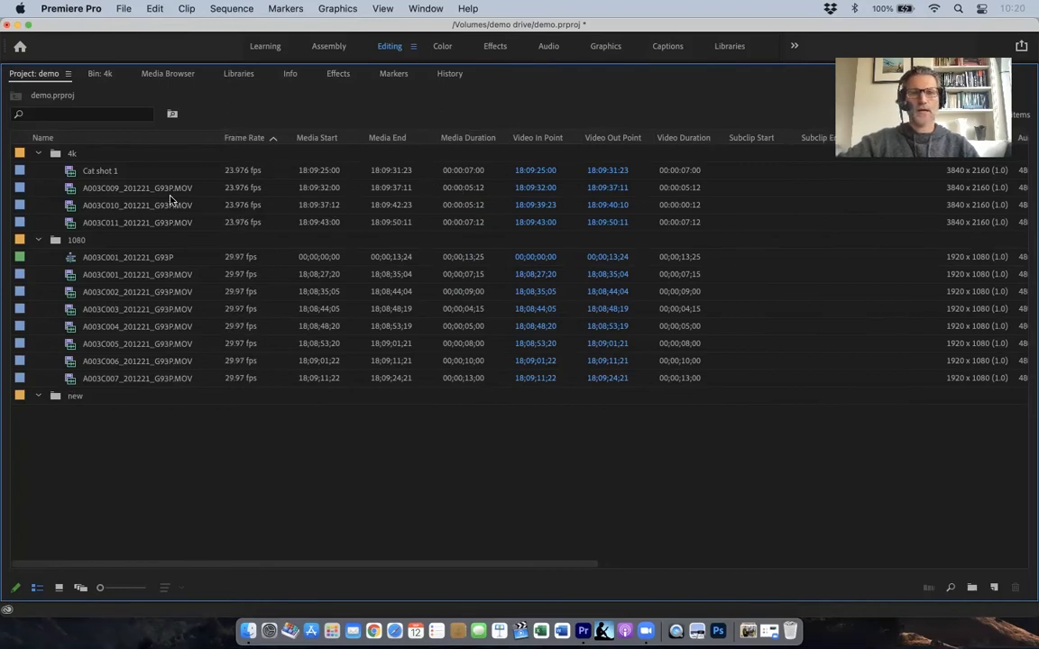
click(475, 138)
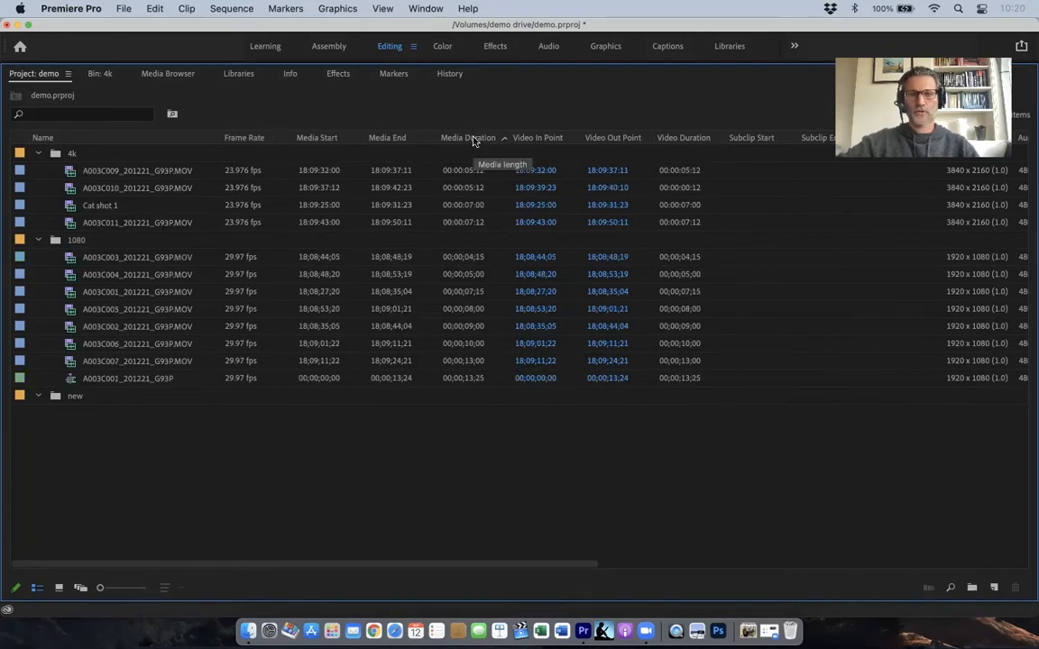
click(472, 139)
click(474, 140)
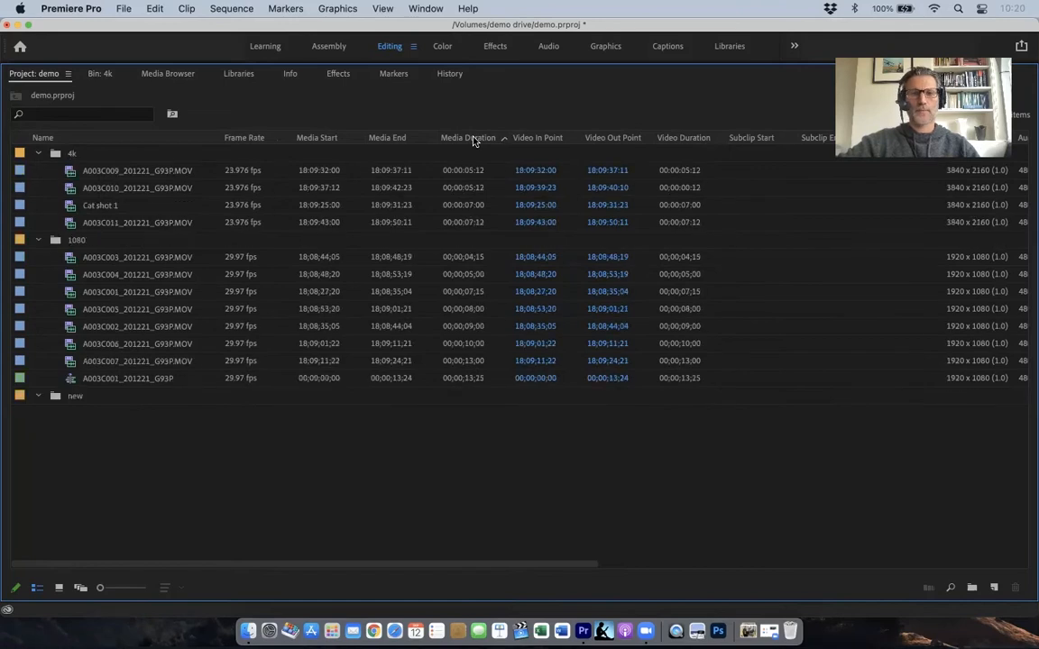
click(473, 140)
click(474, 140)
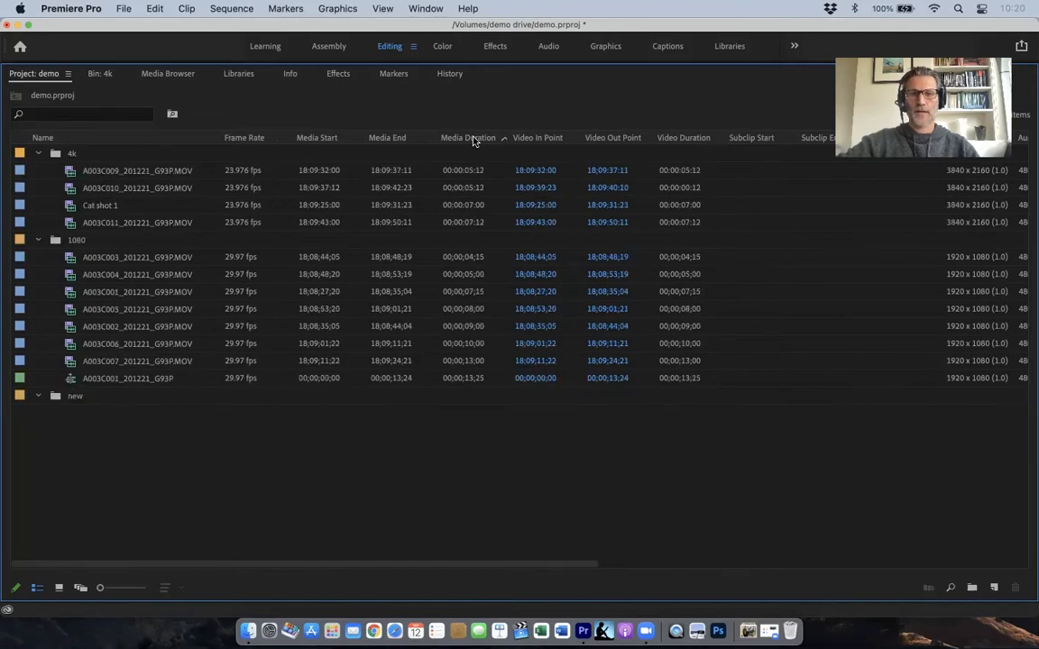
click(473, 140)
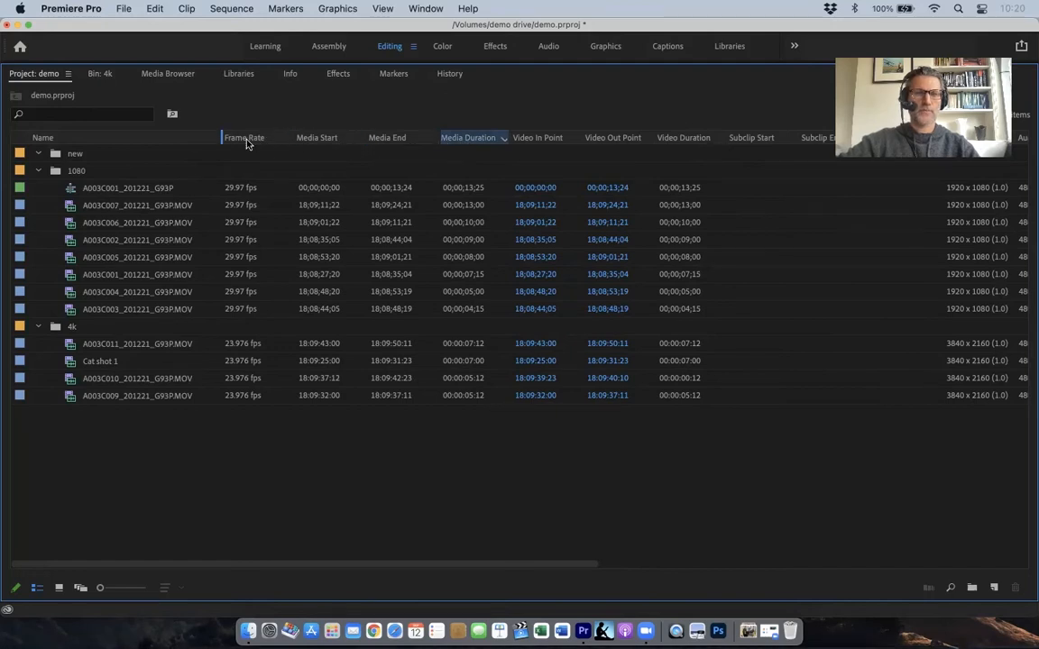
drag(242, 142, 241, 144)
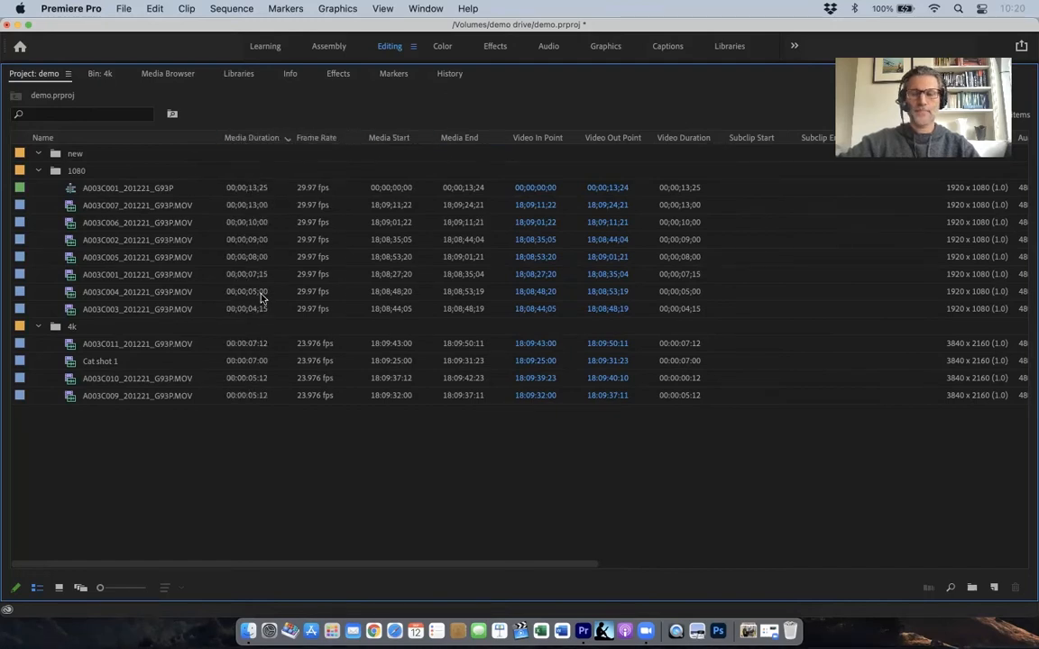
Step: Try to edit the Description of the "new" bin, and return to the project's top-level contents
scroll(844, 347, right, 10)
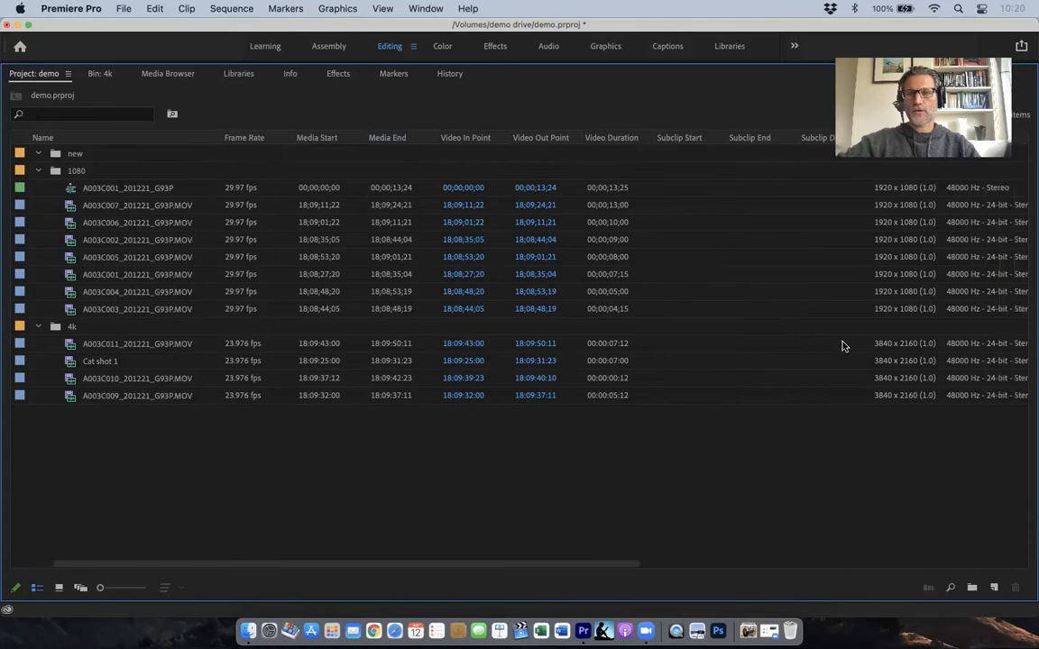
scroll(843, 347, right, 10)
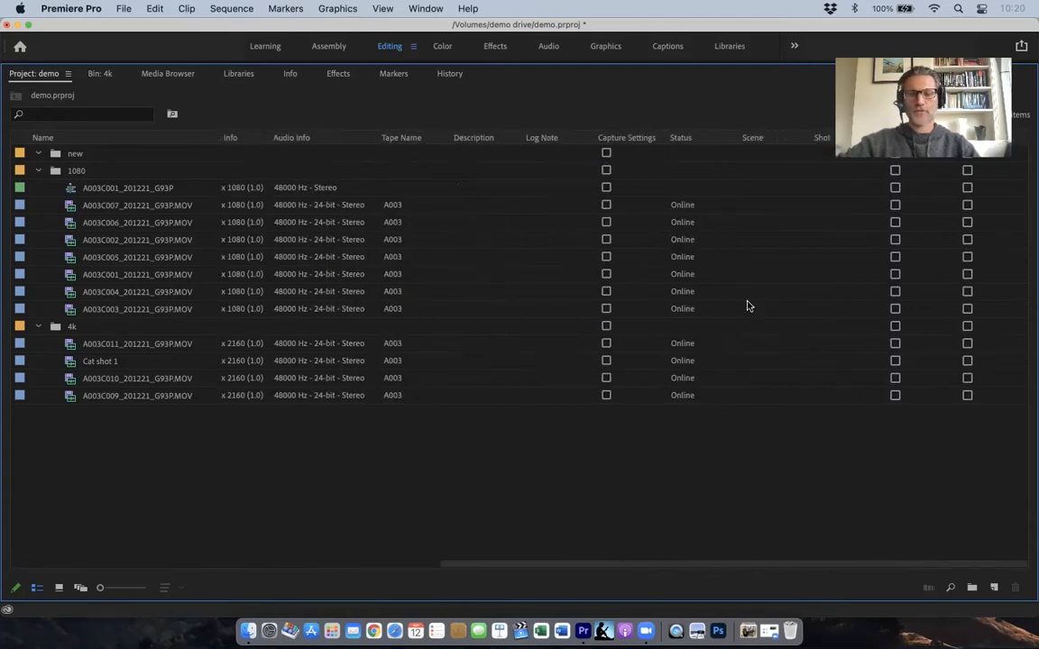
click(484, 153)
click(565, 156)
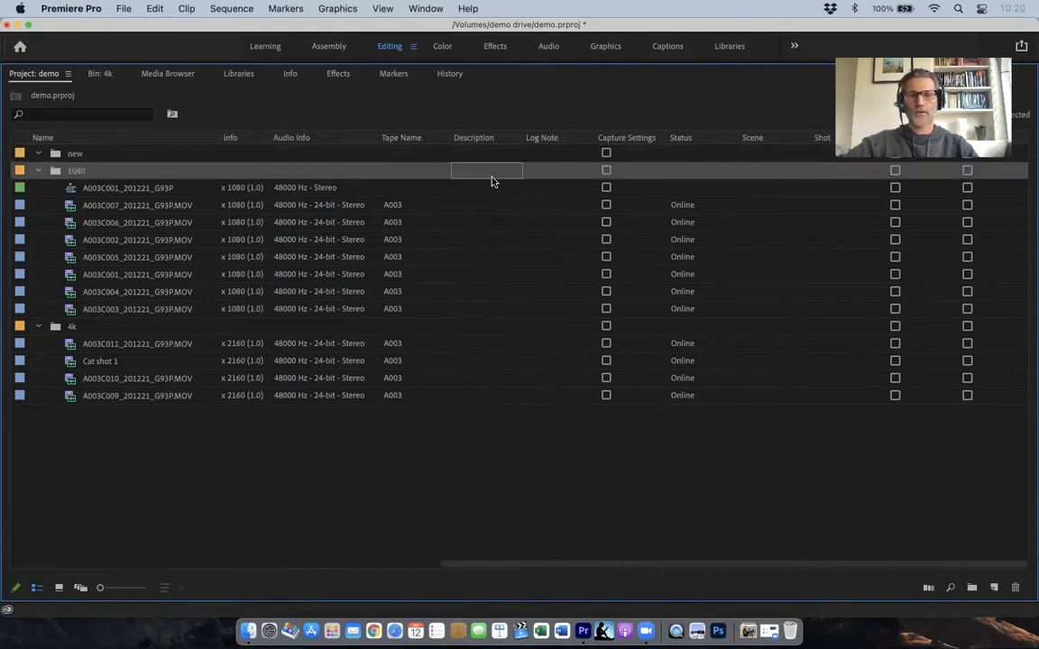
click(482, 154)
double_click(483, 154)
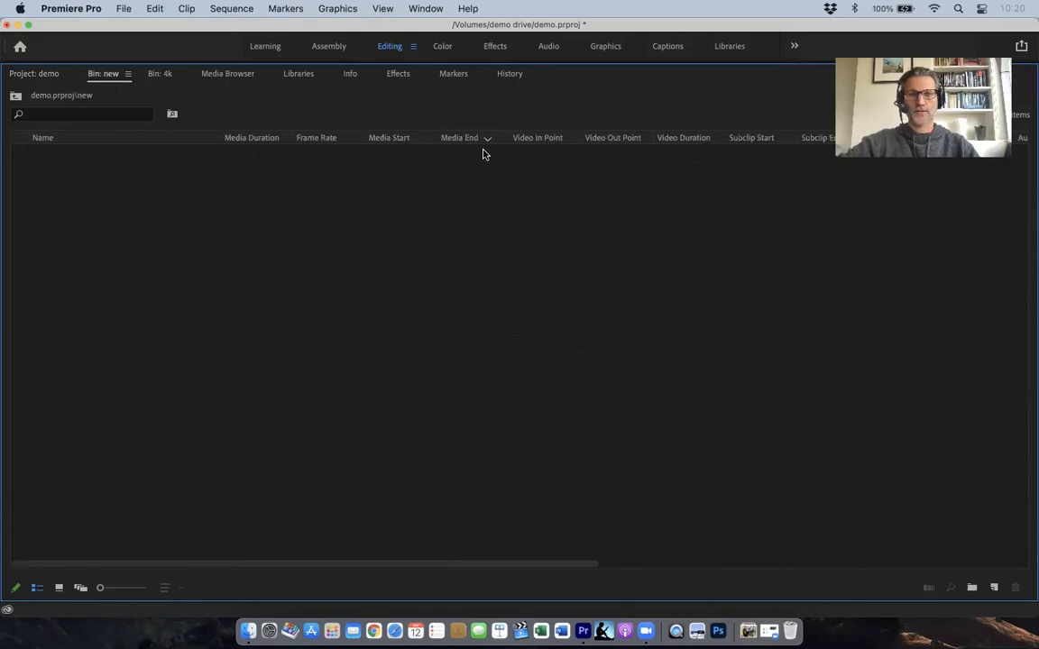
click(58, 77)
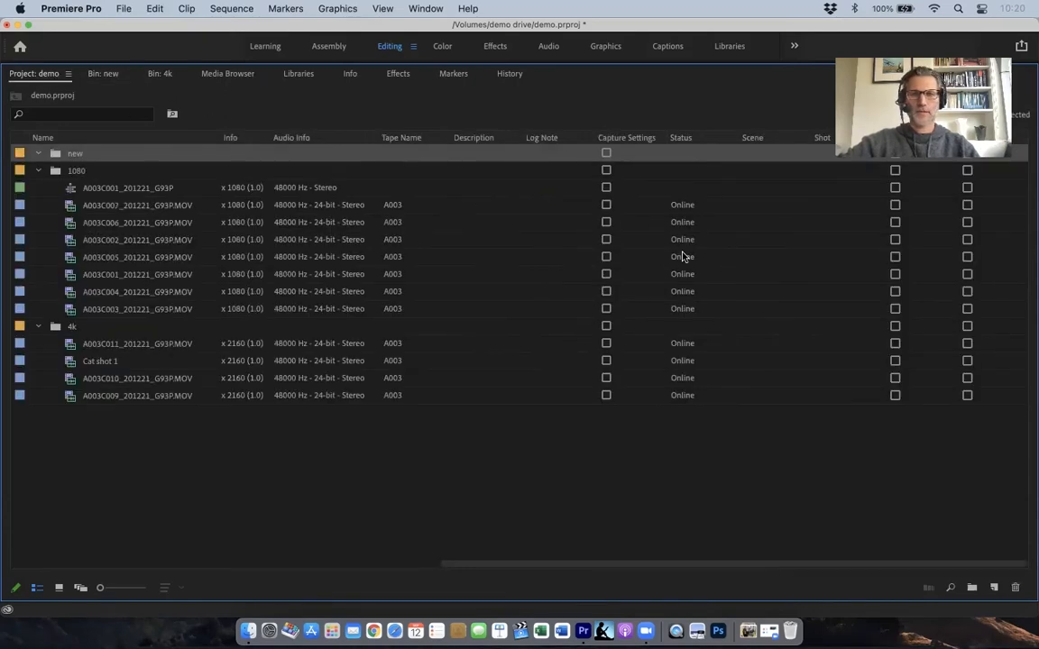
Step: Open the Description field of clip A003C007_201221_G93P.MOV for editing and leave it empty
click(487, 206)
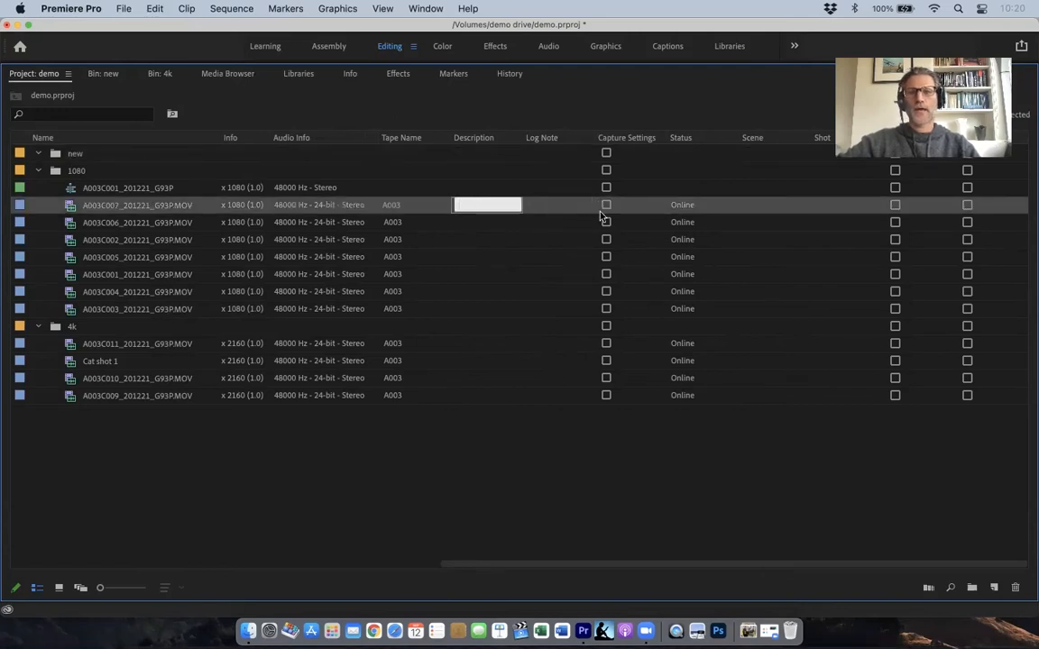
click(914, 48)
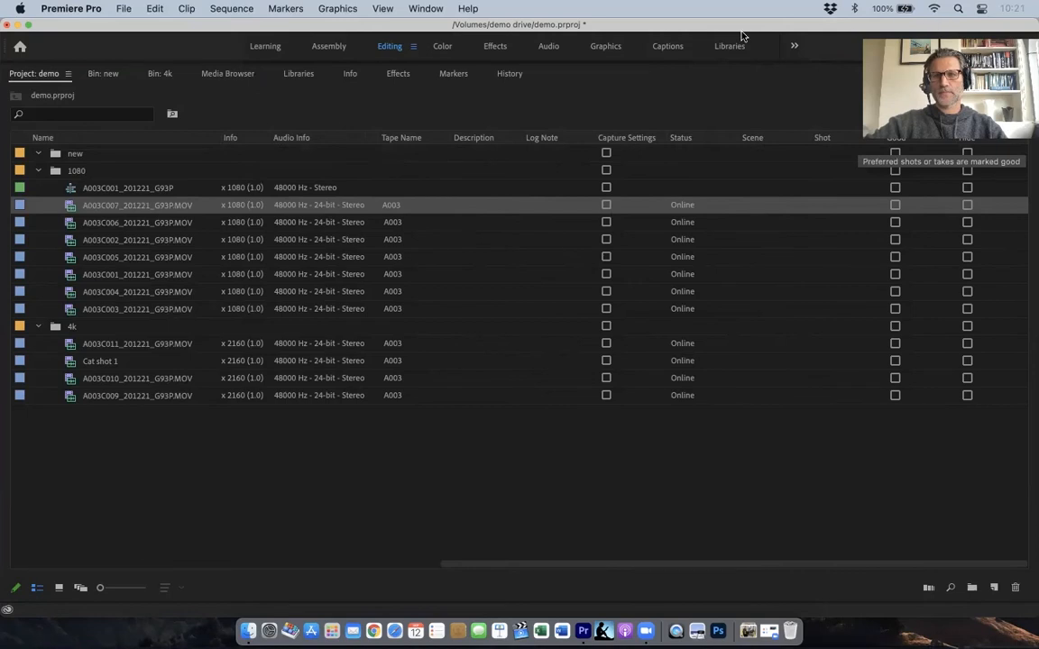
Step: Sort the project items by Good in descending order and move that column forward to directly after Video Info
click(911, 138)
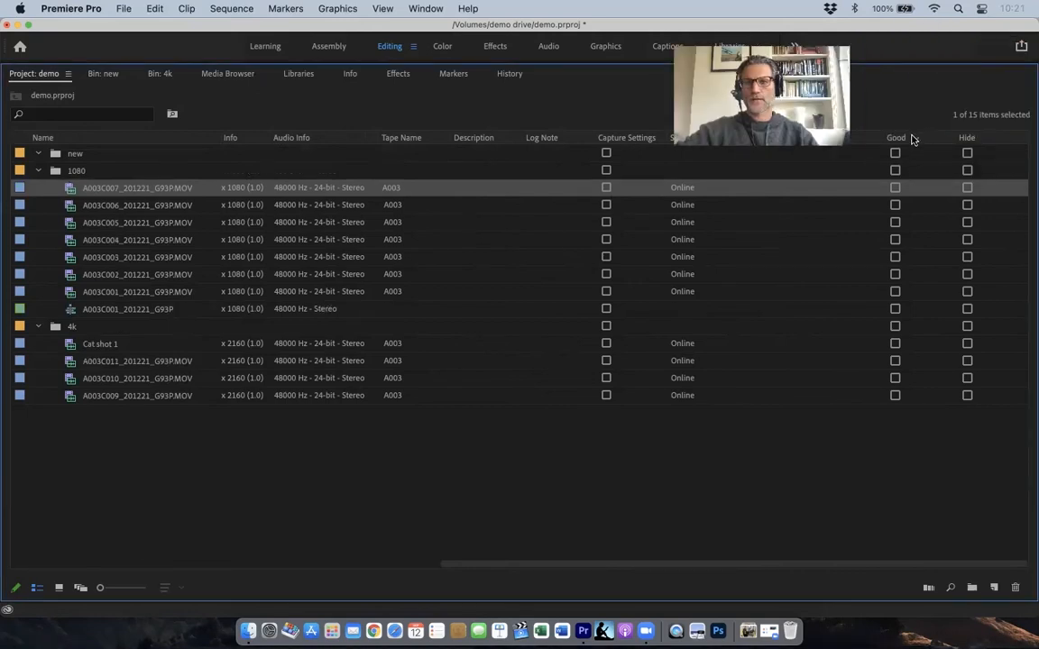
click(905, 138)
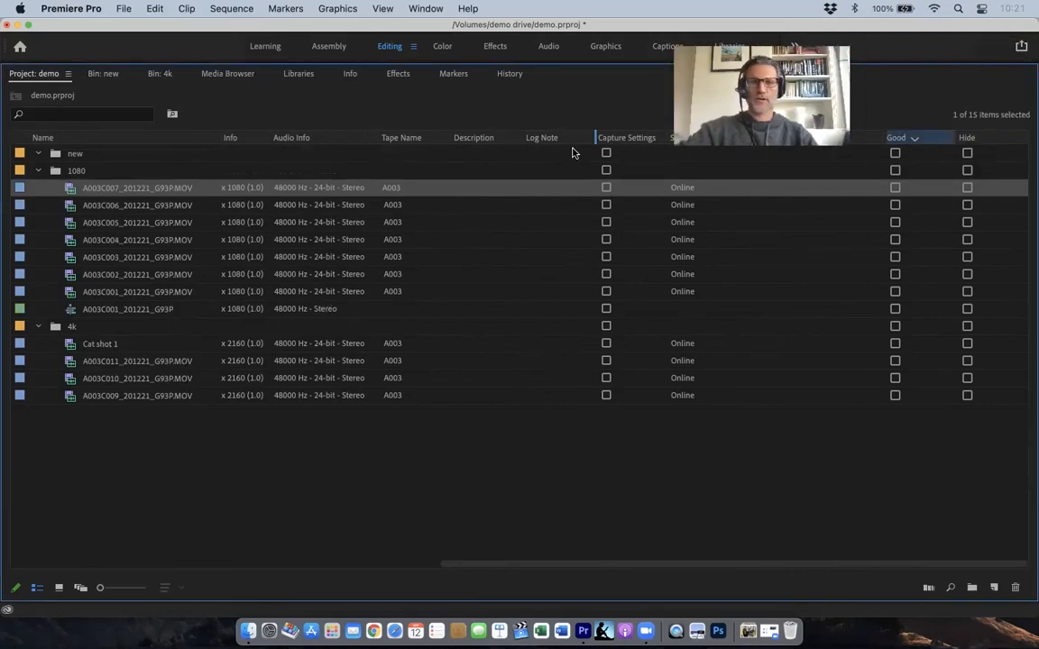
drag(520, 151, 397, 142)
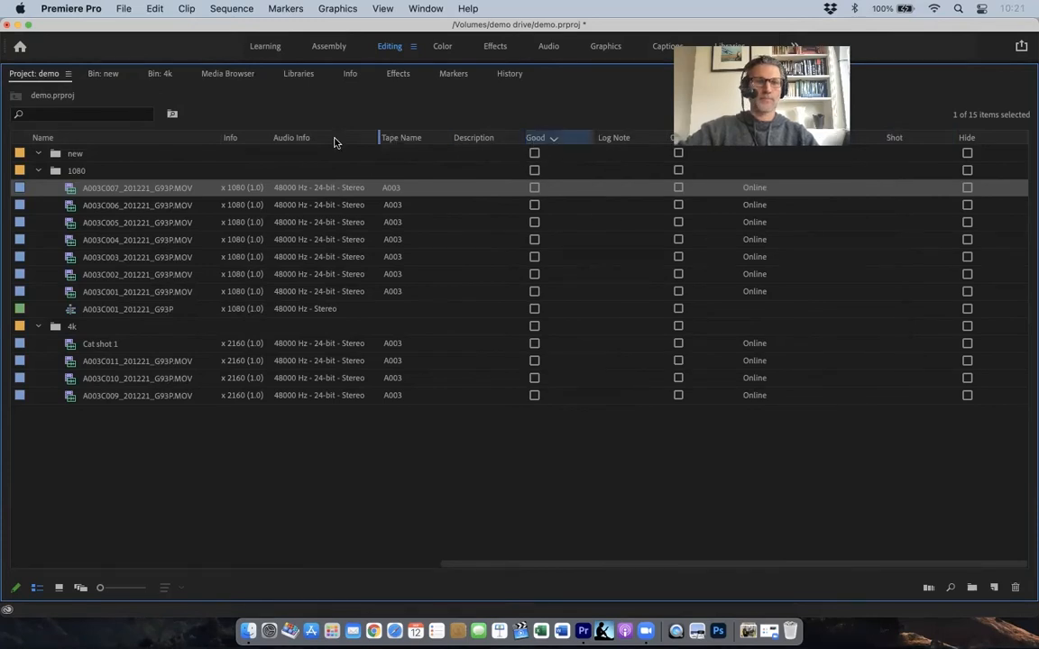
drag(256, 145, 262, 146)
scroll(343, 202, left, 10)
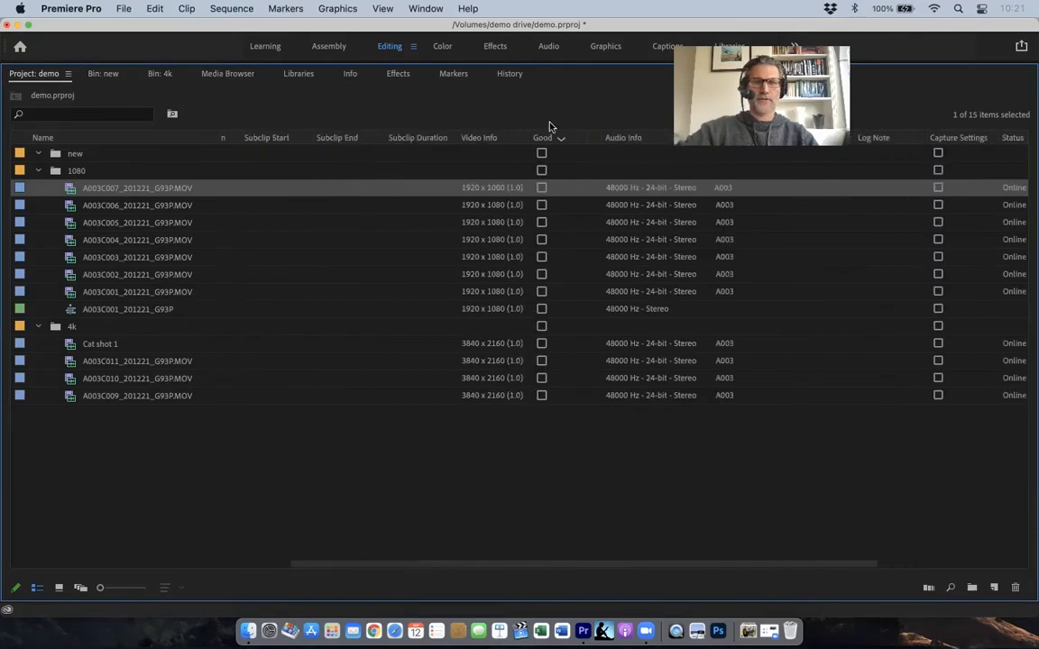
Step: Move the Good column ahead of Subclip Start and mark clips A003C007_201221_G93P.MOV and A003C005_201221_G93P.MOV as good
drag(544, 141, 309, 137)
drag(246, 138, 249, 140)
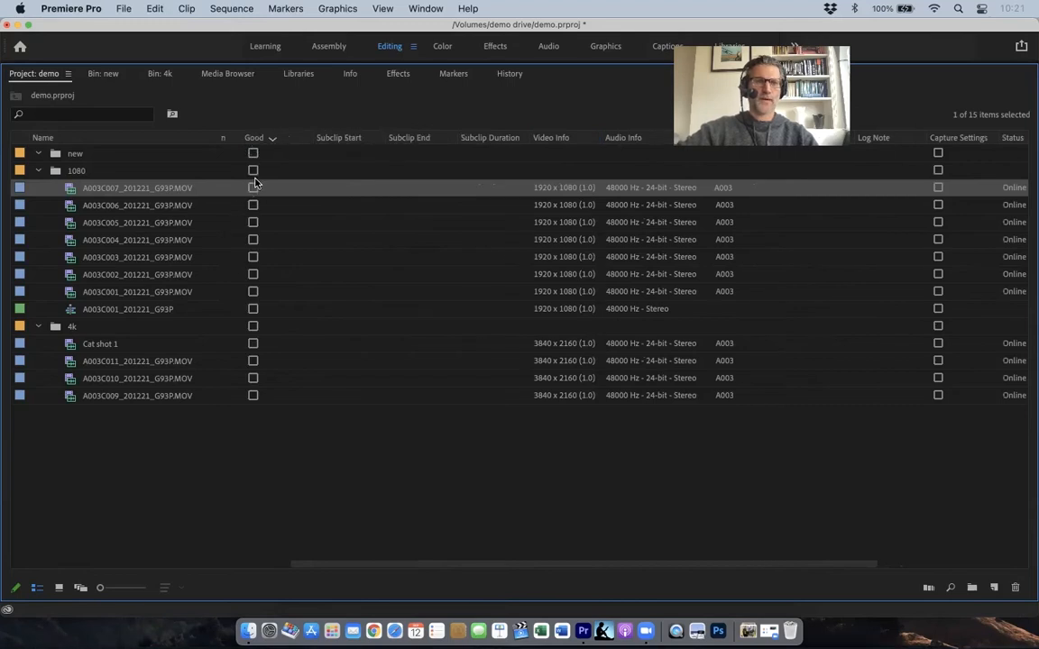
click(254, 226)
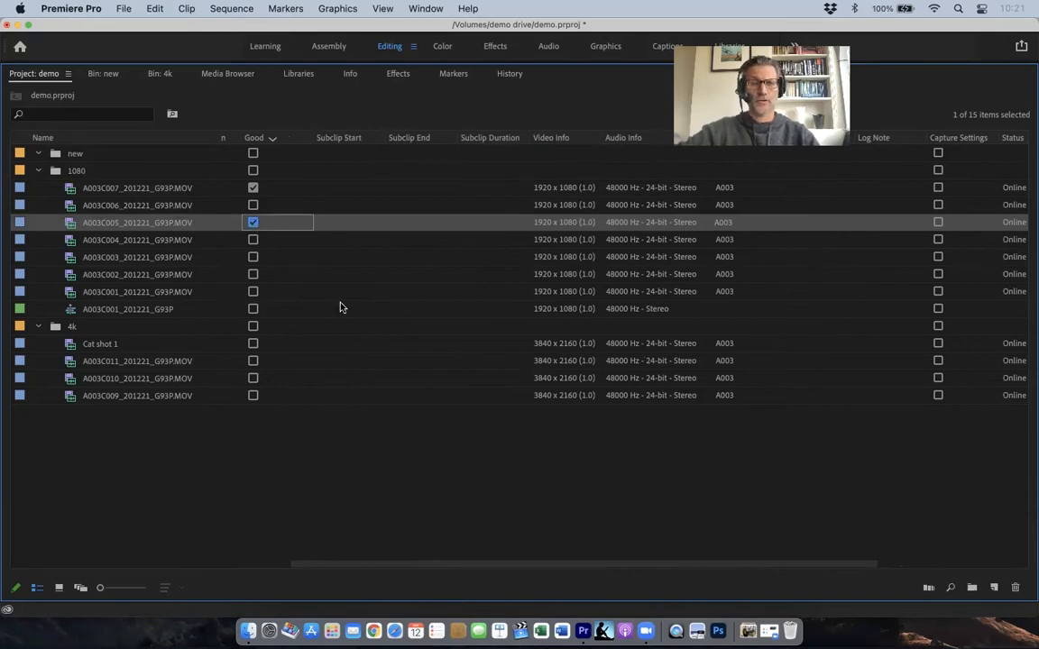
Step: Move the Log Note and Good columns directly after Name, with Good placed before Log Note
scroll(640, 325, right, 5)
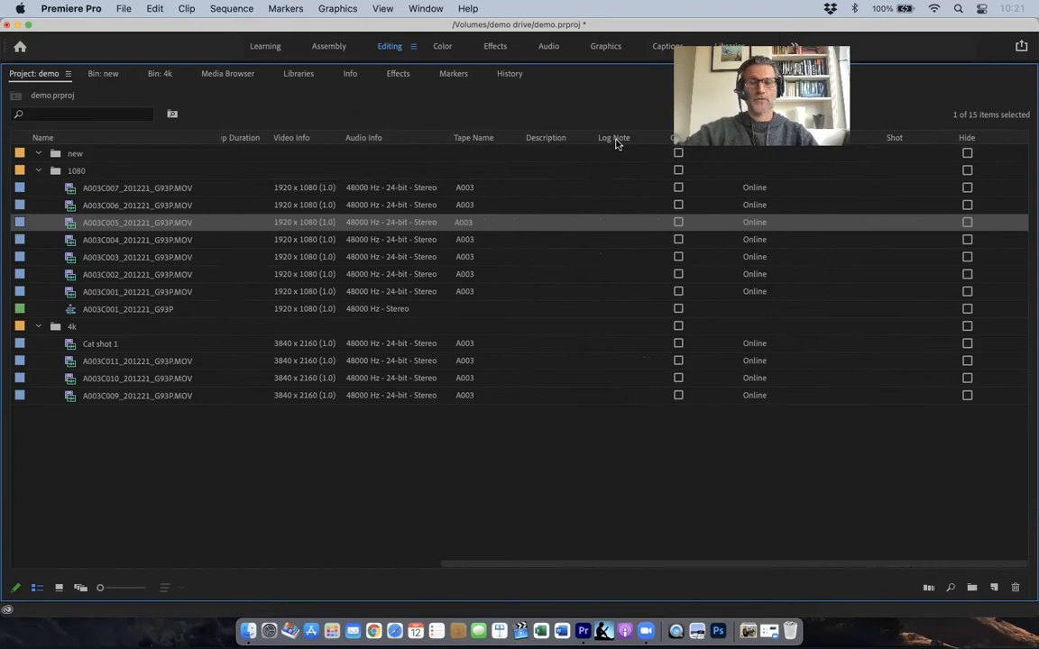
drag(616, 144, 234, 157)
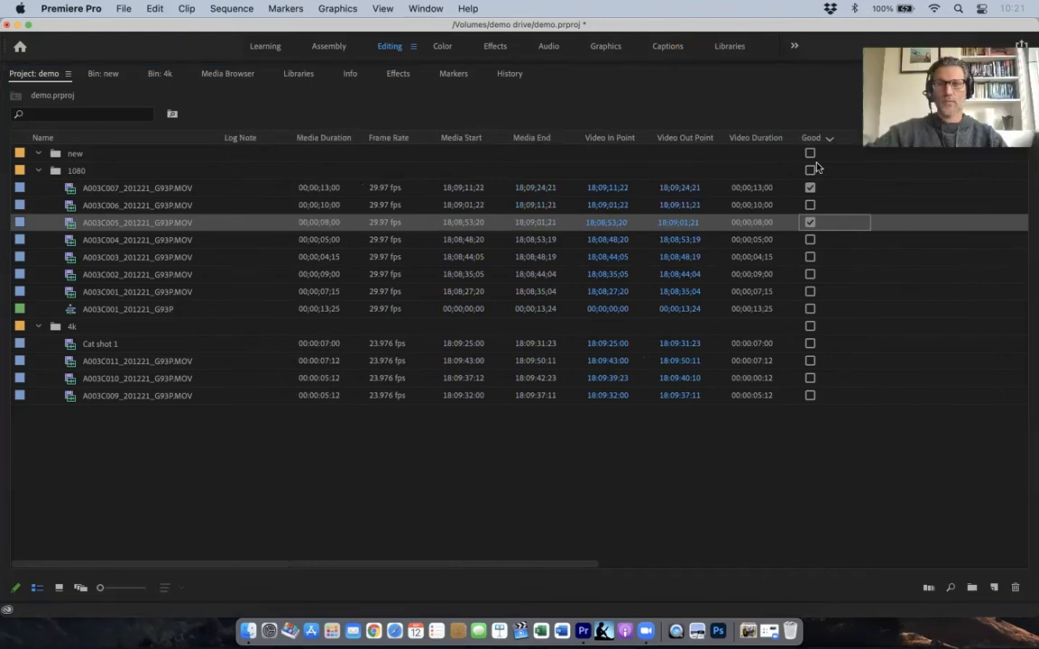
drag(845, 141, 233, 143)
Step: Enter "bad audio" as the Log Note of clip A003C007_201221_G93P.MOV in the 1080 bin
click(320, 187)
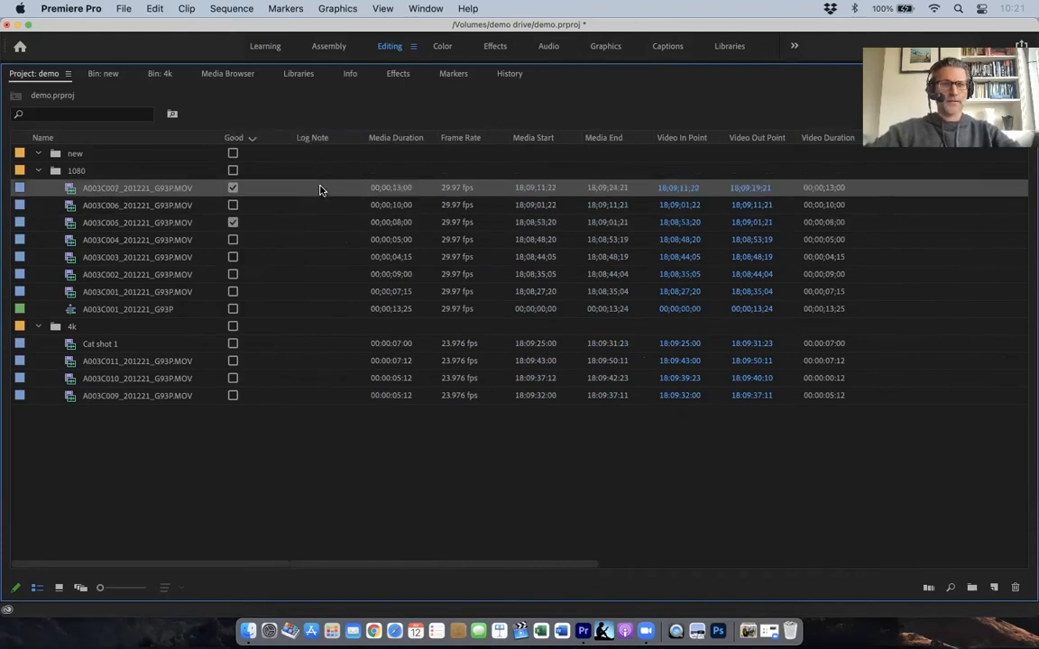
text(b)
text(d audio)
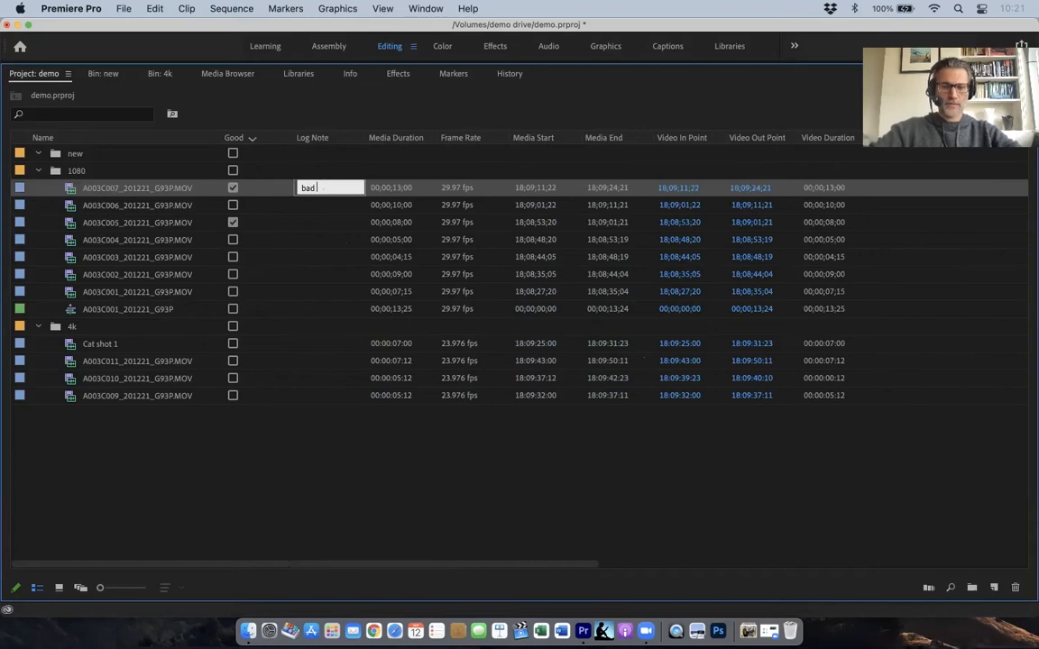
Step: Enter "bad adio" as the Log Note of clip A003C006_201221_G93P.MOV in the 1080 bin
click(340, 204)
text(bad )
text(aduio)
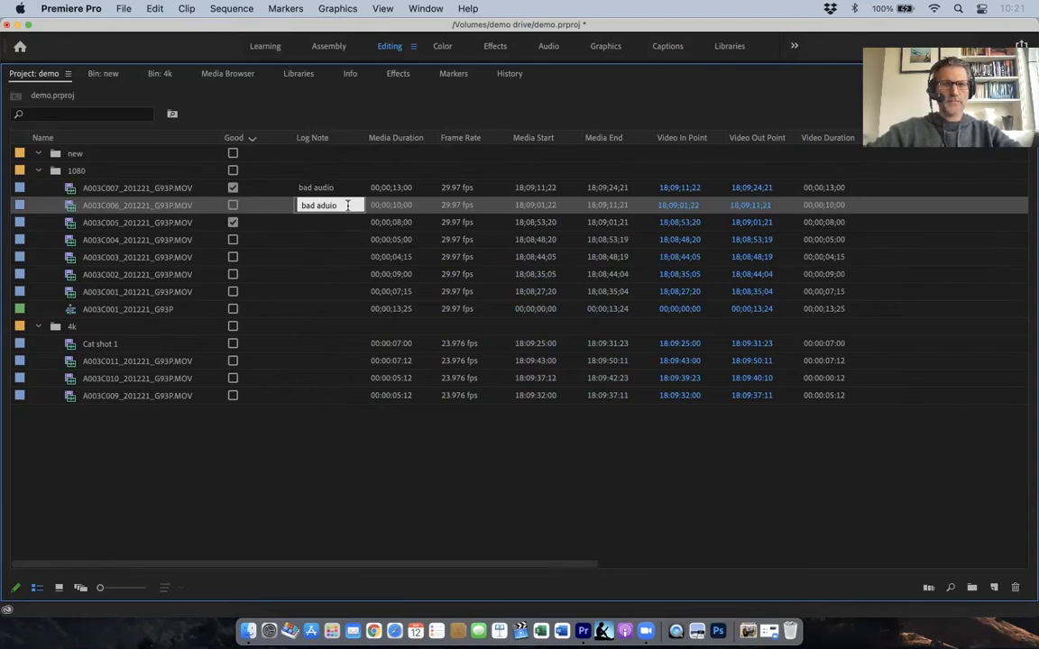
key(BackSpace)
key(BackSpace)
key(BackSpace)
text(io)
click(314, 330)
Step: Sort the project items by Good in ascending order, and re-sort them by Log Note in descending order
click(241, 139)
click(242, 140)
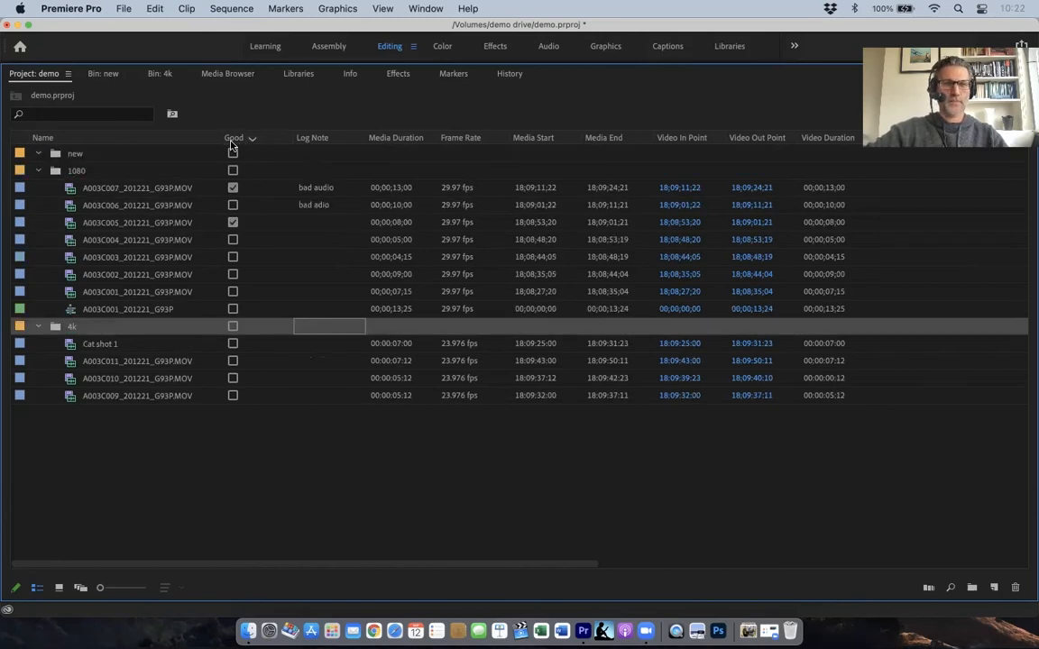
click(234, 142)
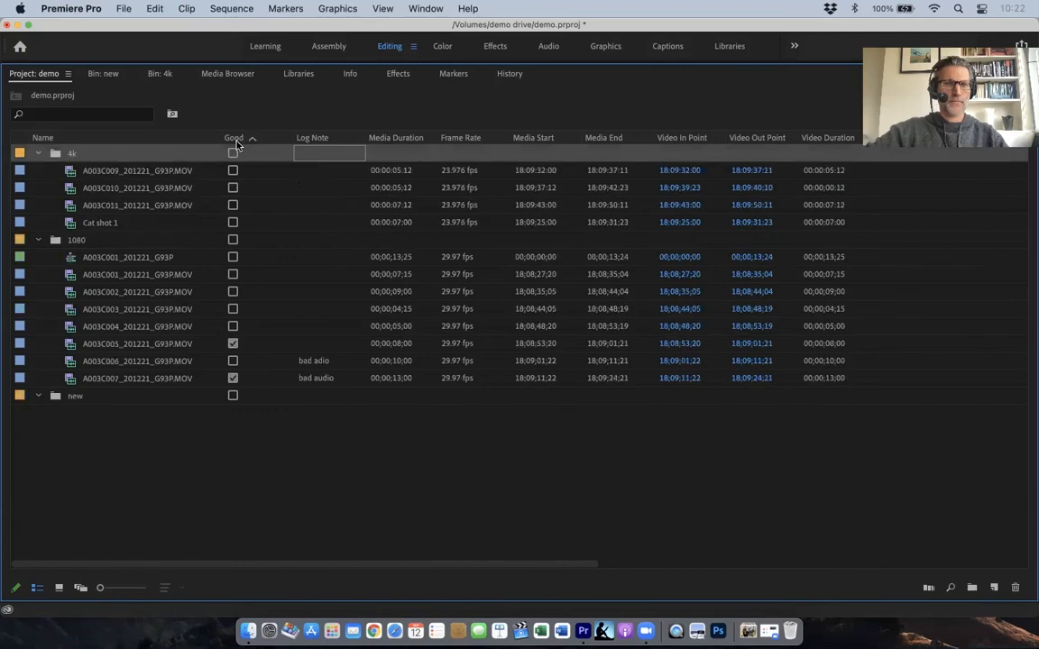
click(330, 140)
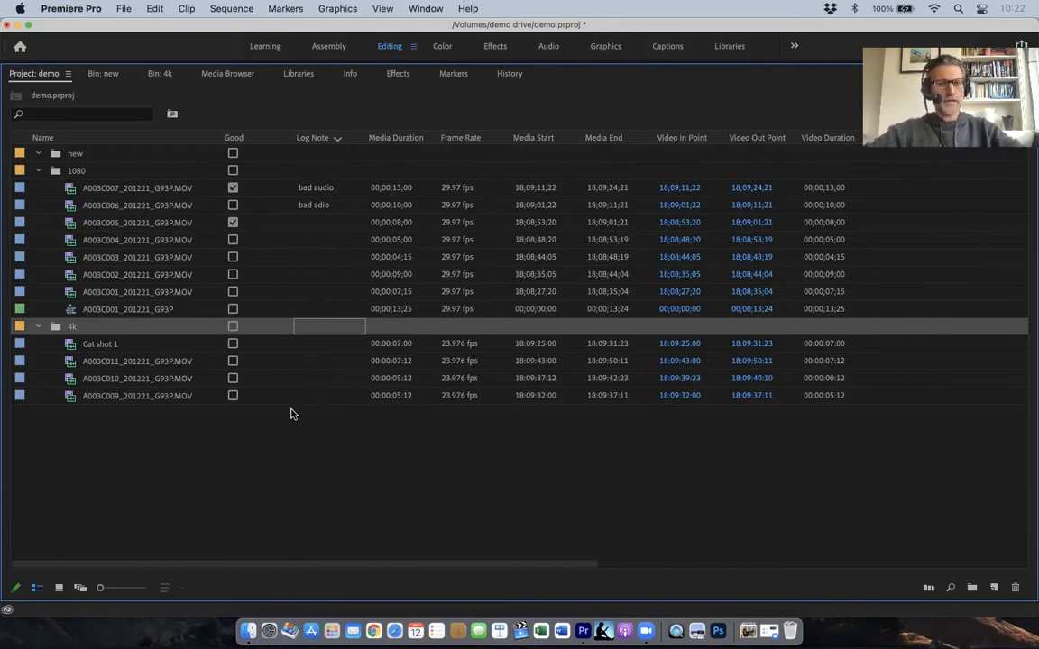
Step: Restore the Project panel to its normal size in the workspace and select clip A003C006_201221_G93P.MOV in the 1080 bin
key(grave)
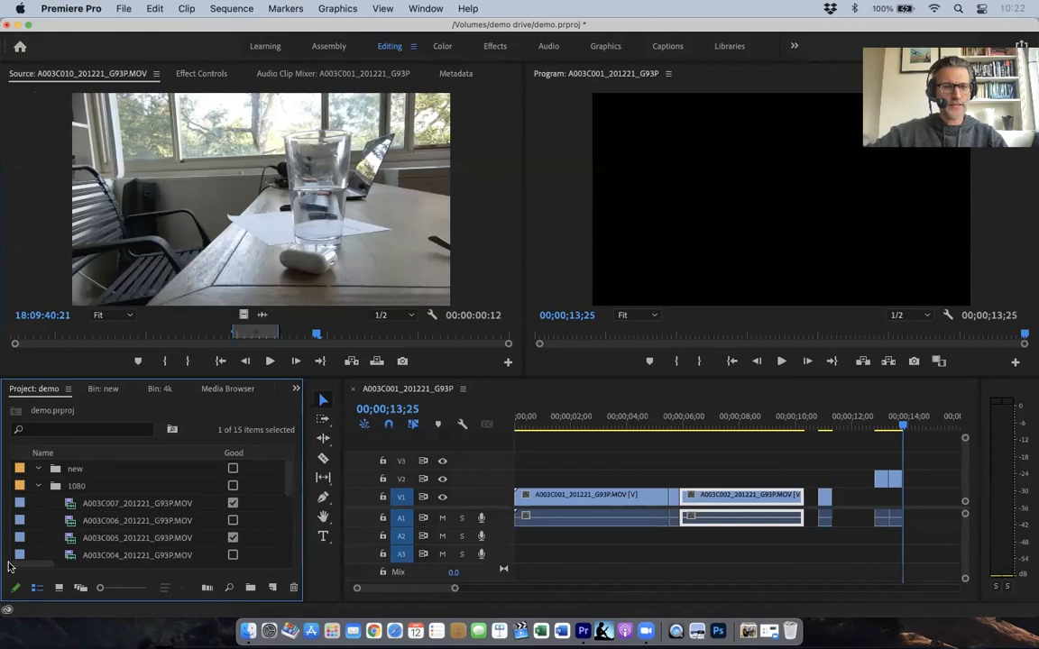
click(120, 508)
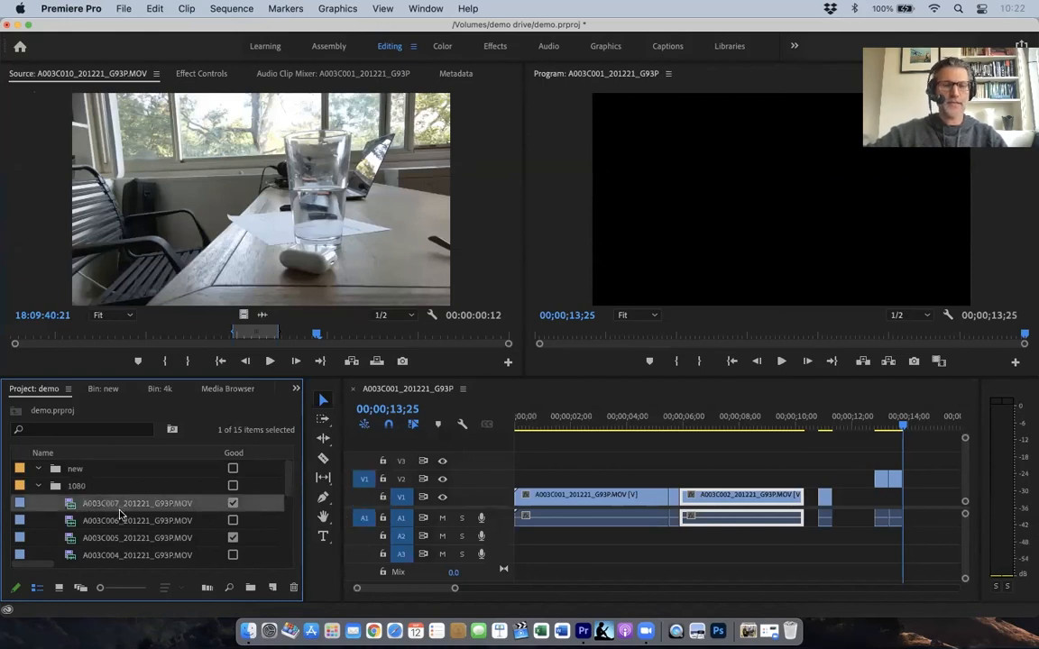
click(121, 523)
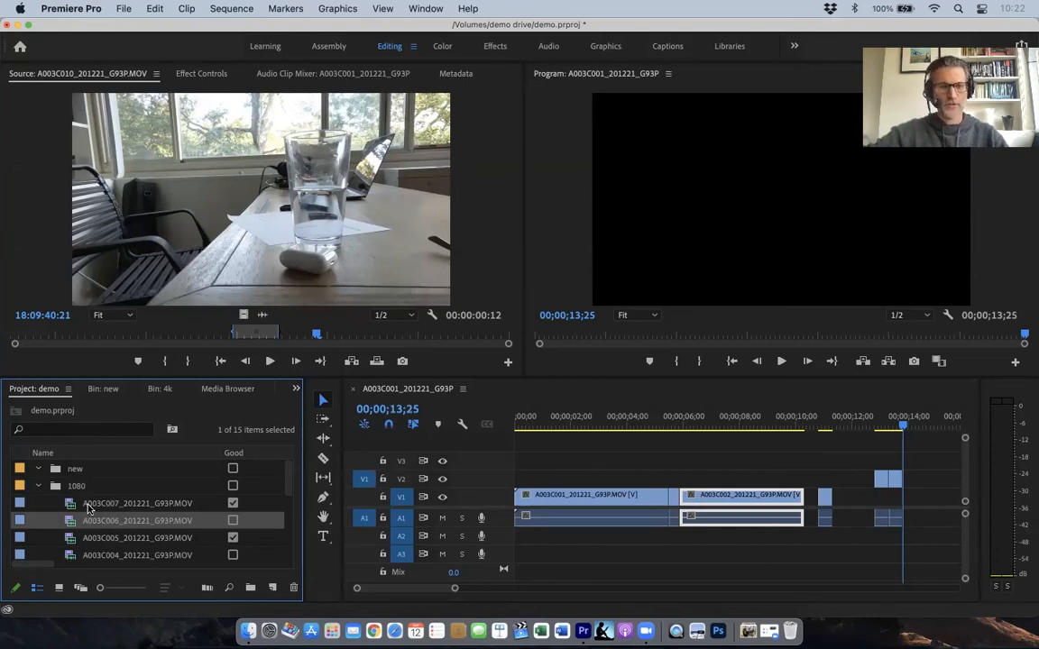
mouse_move(123, 510)
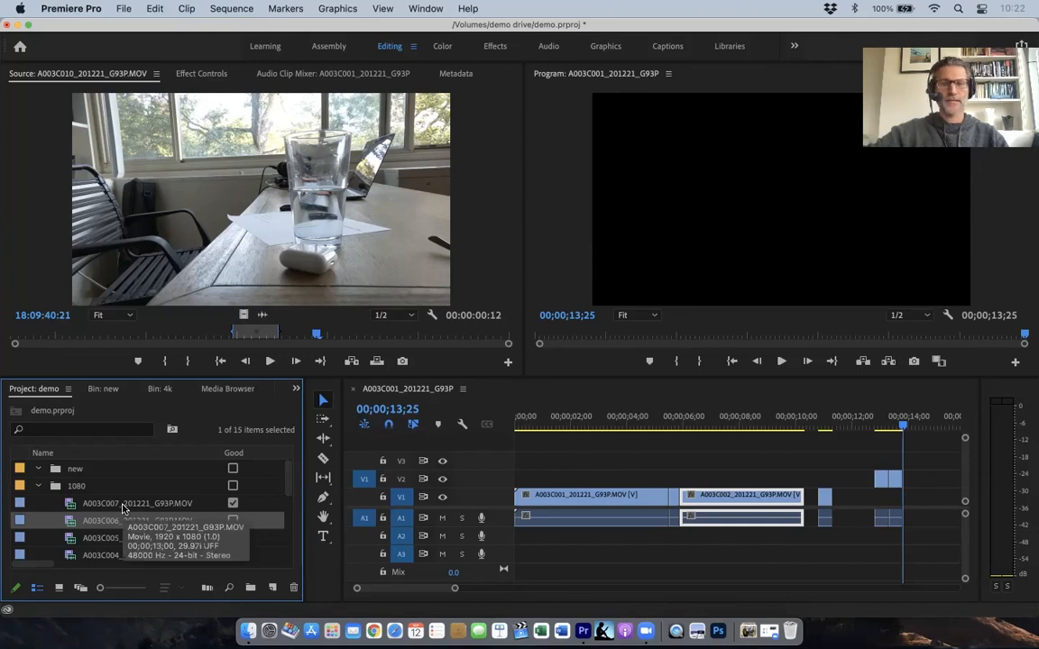